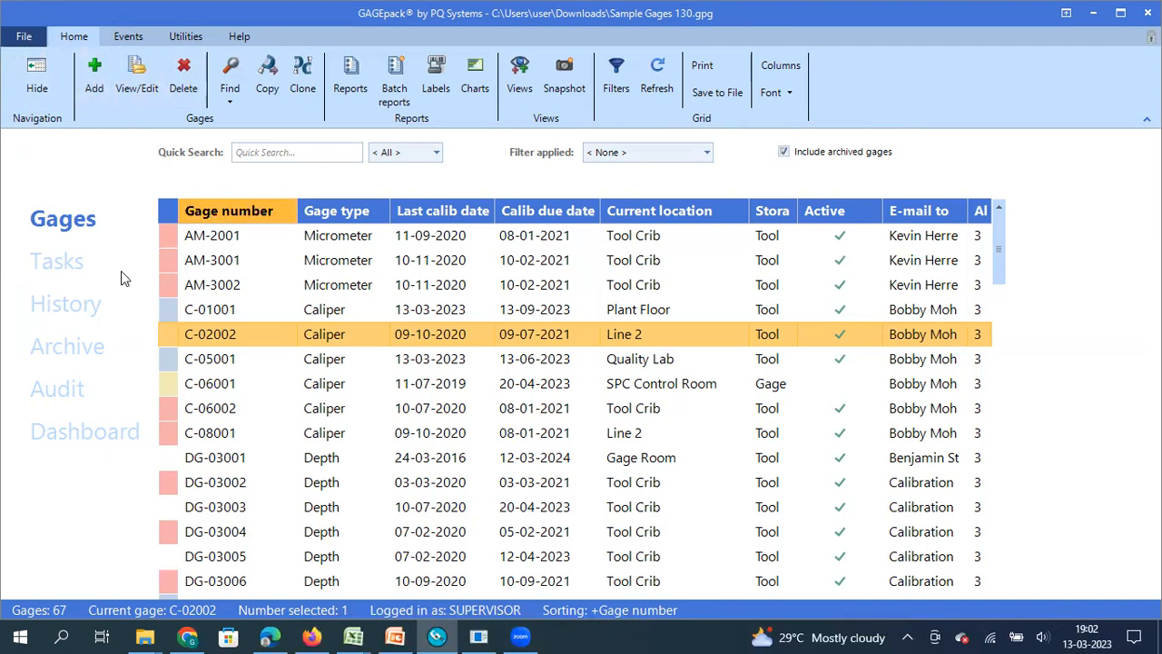
- Open File > Settings, collapse Local settings and expand the Global collections categories
{"action": "left_click", "coordinate": [22, 38]}
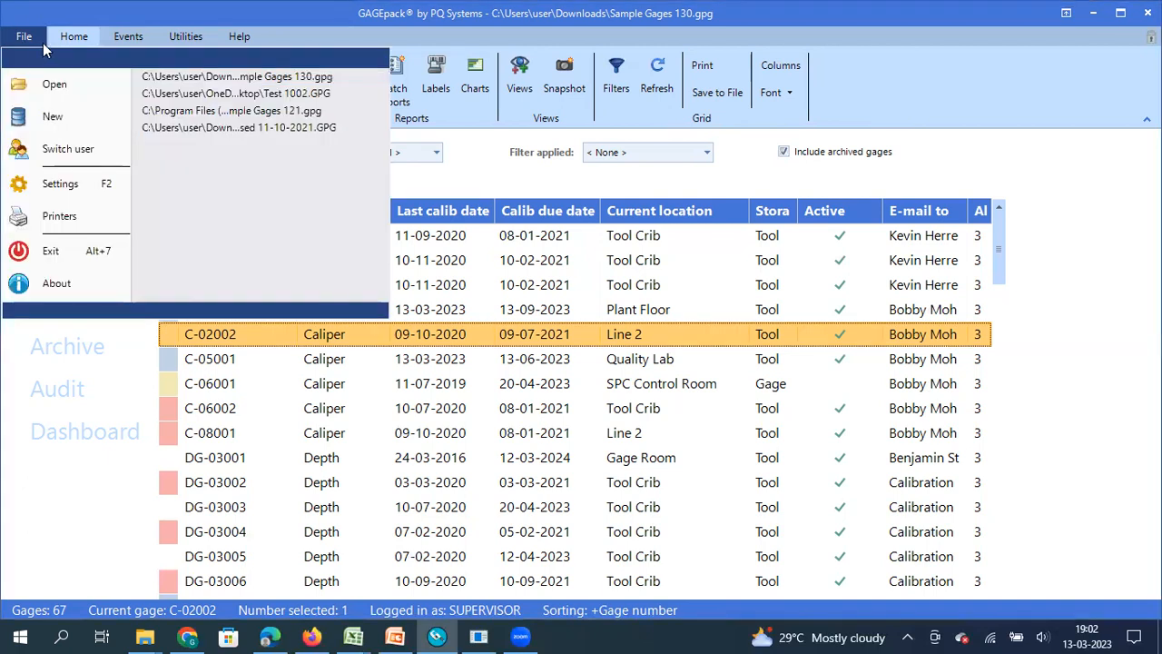
{"action": "left_click", "coordinate": [54, 185]}
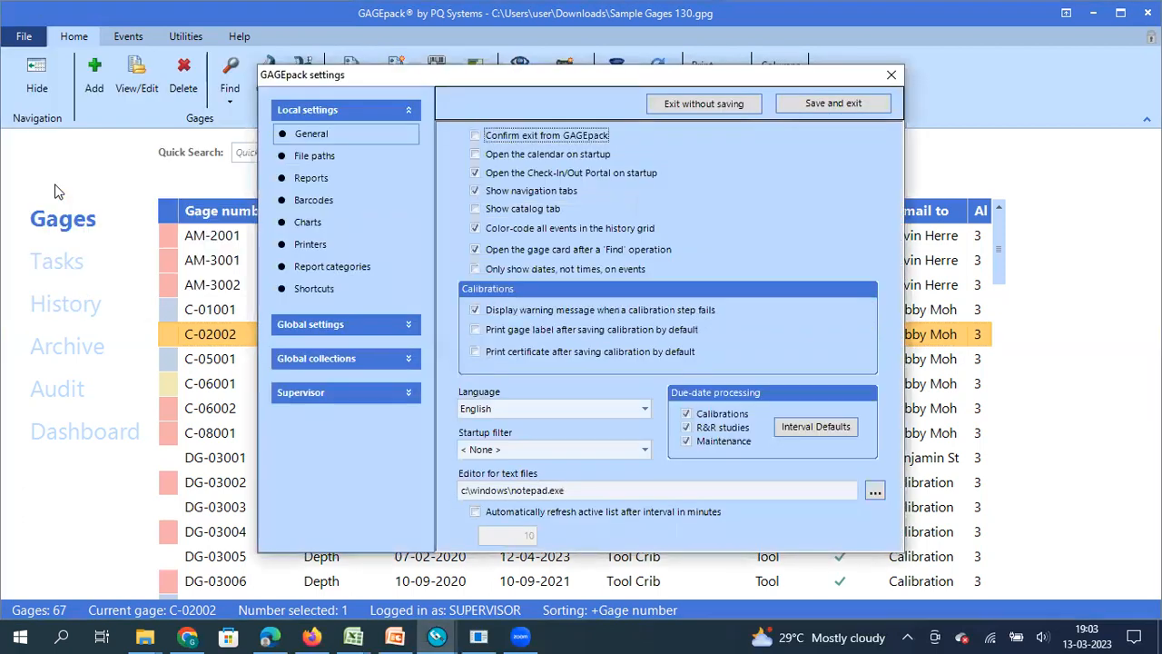
{"action": "left_click", "coordinate": [386, 110]}
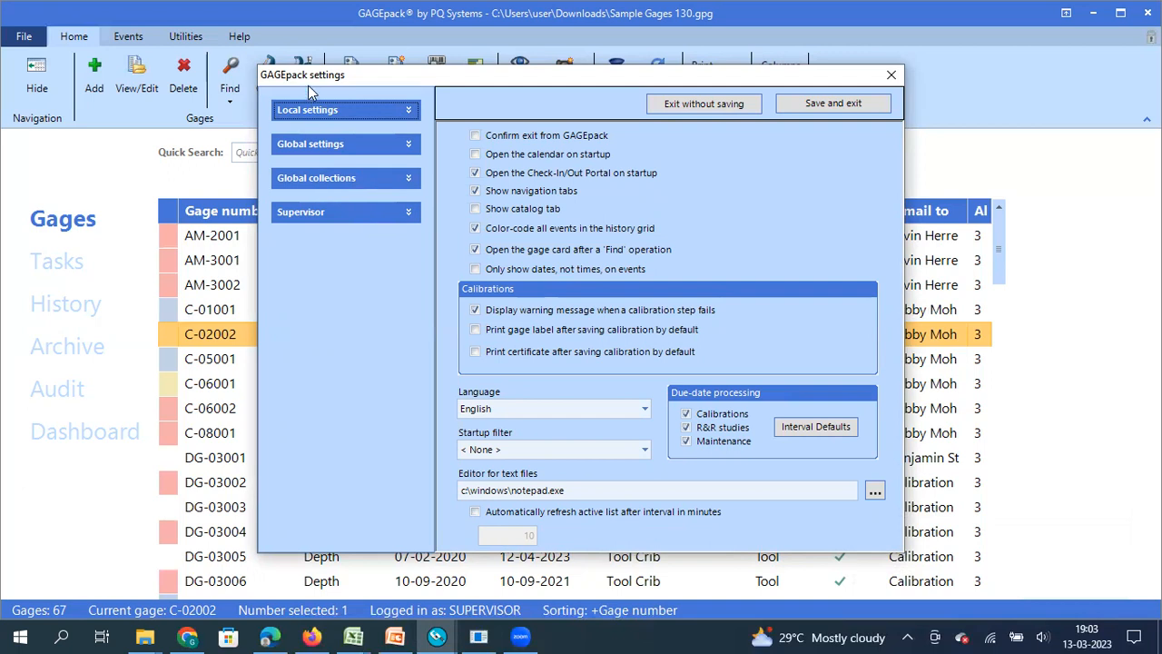
{"action": "left_click", "coordinate": [333, 182]}
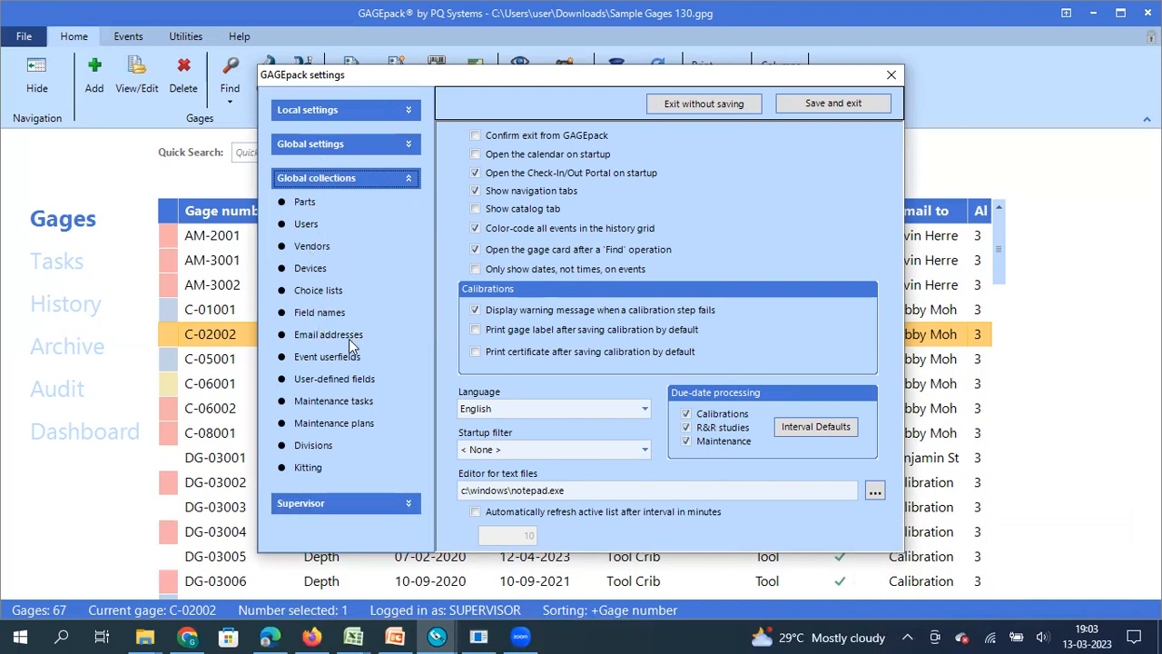
- Add a new Email addresses contact with the person's name and a Gmail address
{"action": "left_click", "coordinate": [328, 335]}
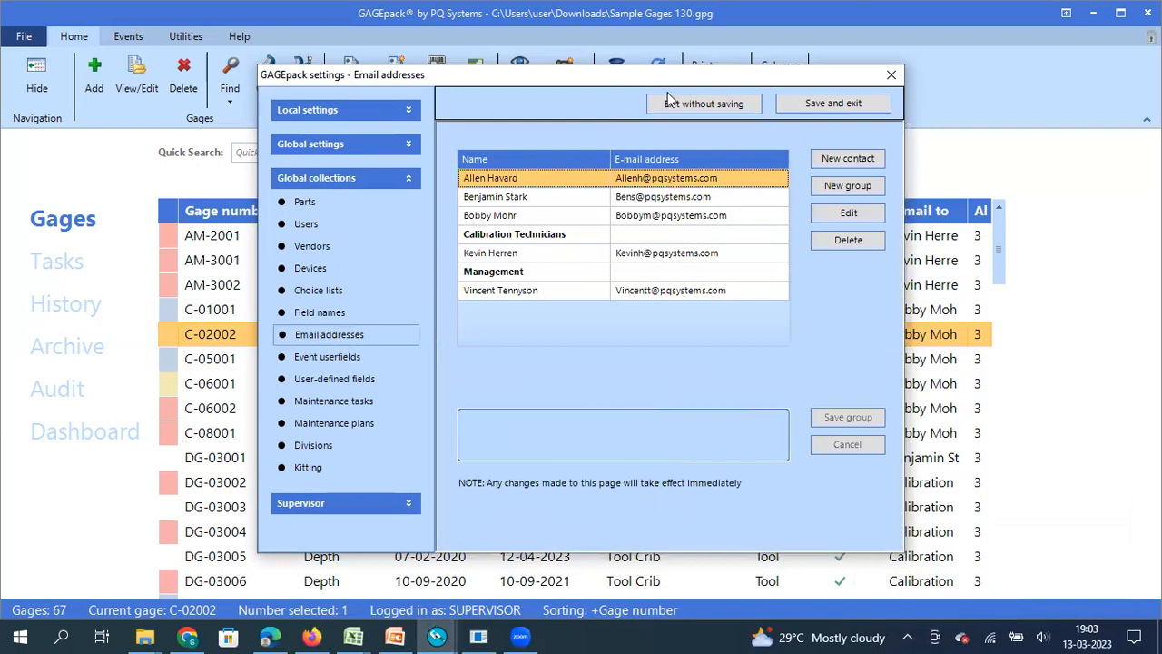
{"action": "left_click", "coordinate": [852, 159]}
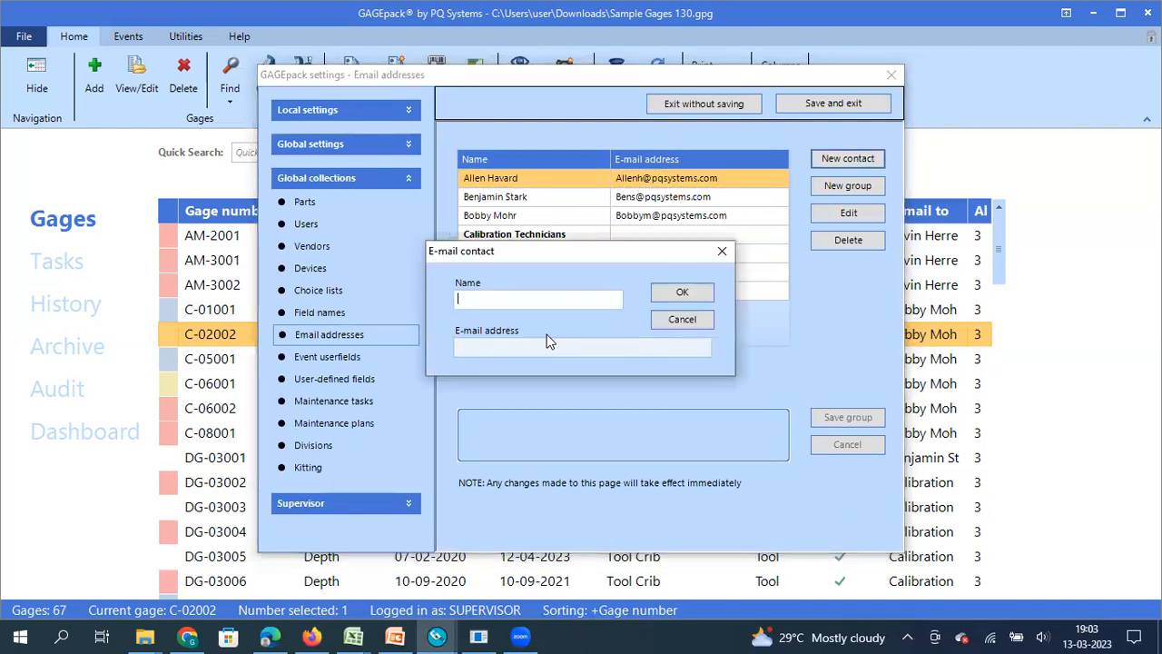
{"action": "left_click", "coordinate": [497, 346]}
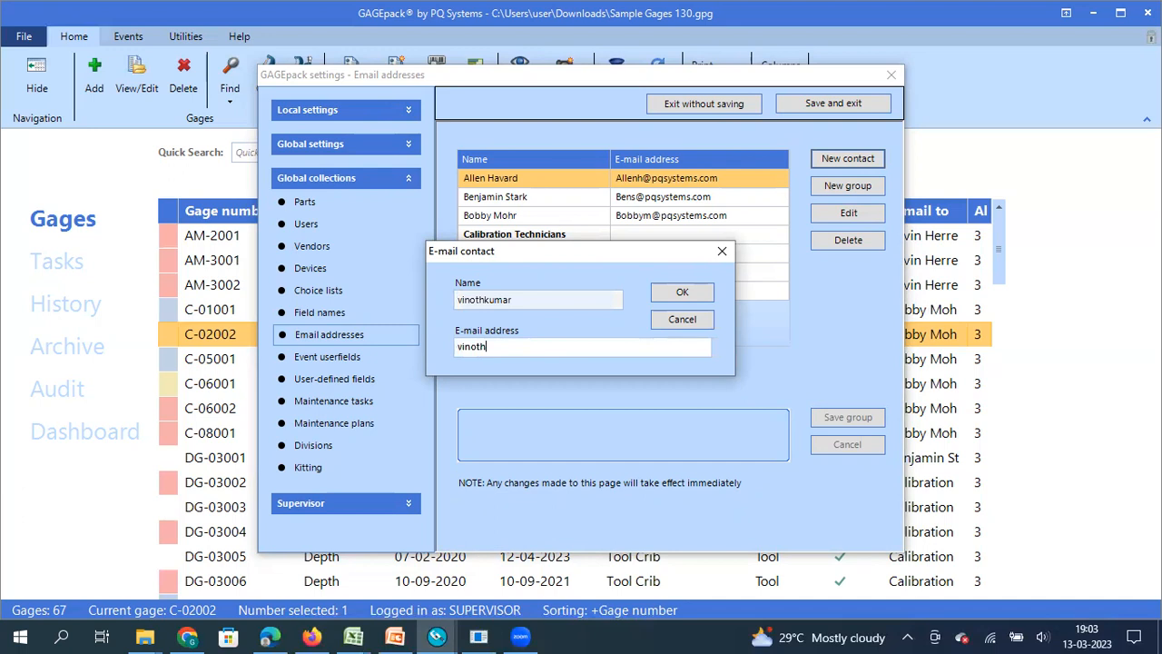
{"action": "left_click", "coordinate": [687, 294]}
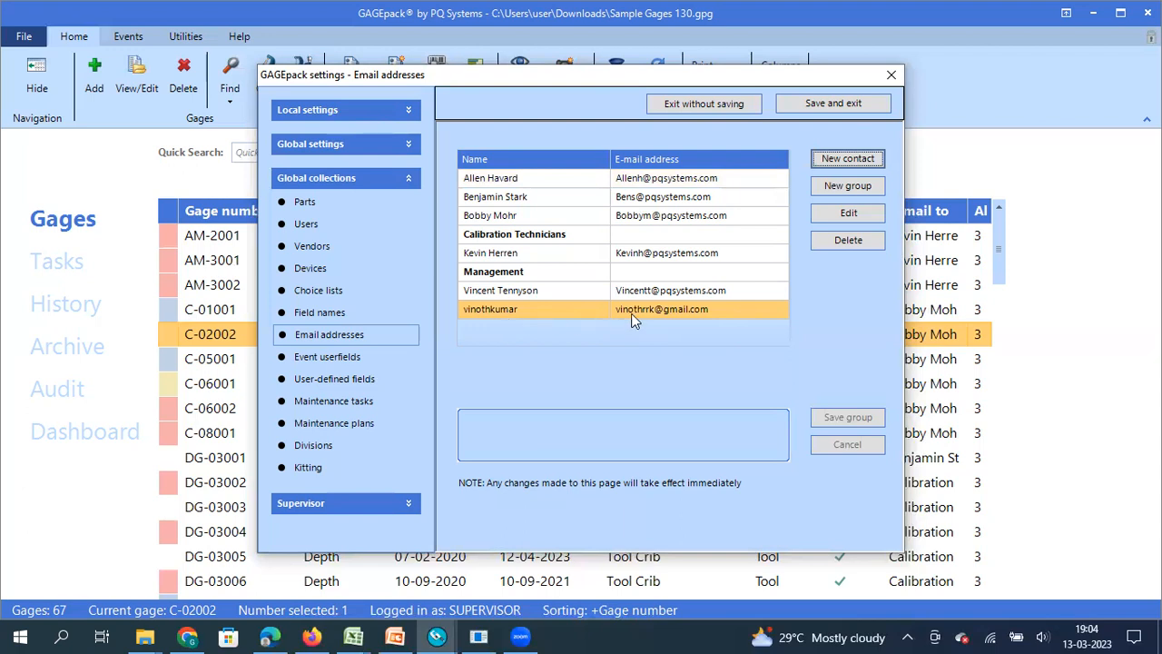
{"action": "left_click", "coordinate": [840, 161]}
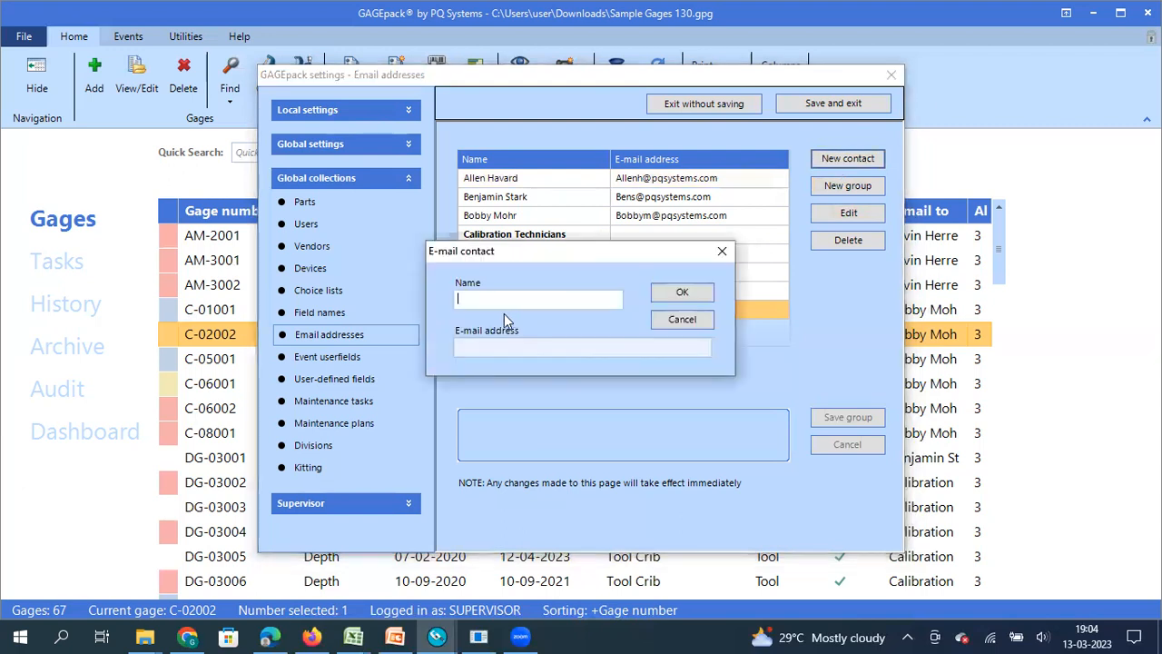
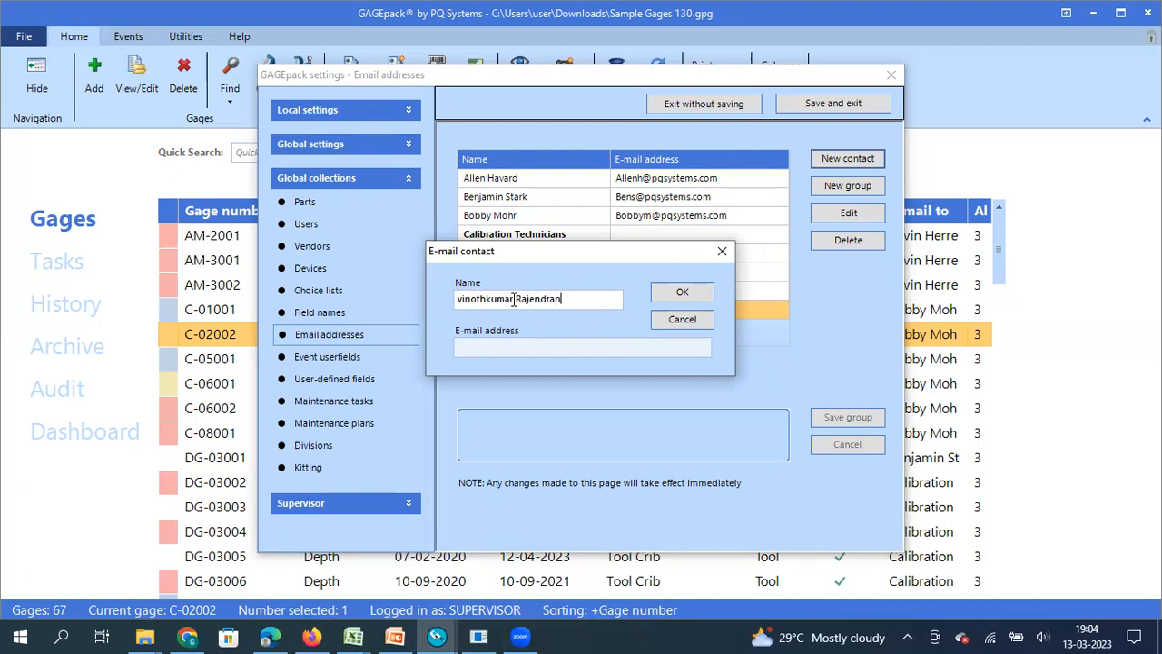
{"action": "left_click_drag", "start_coordinate": [568, 300], "coordinate": [329, 303]}
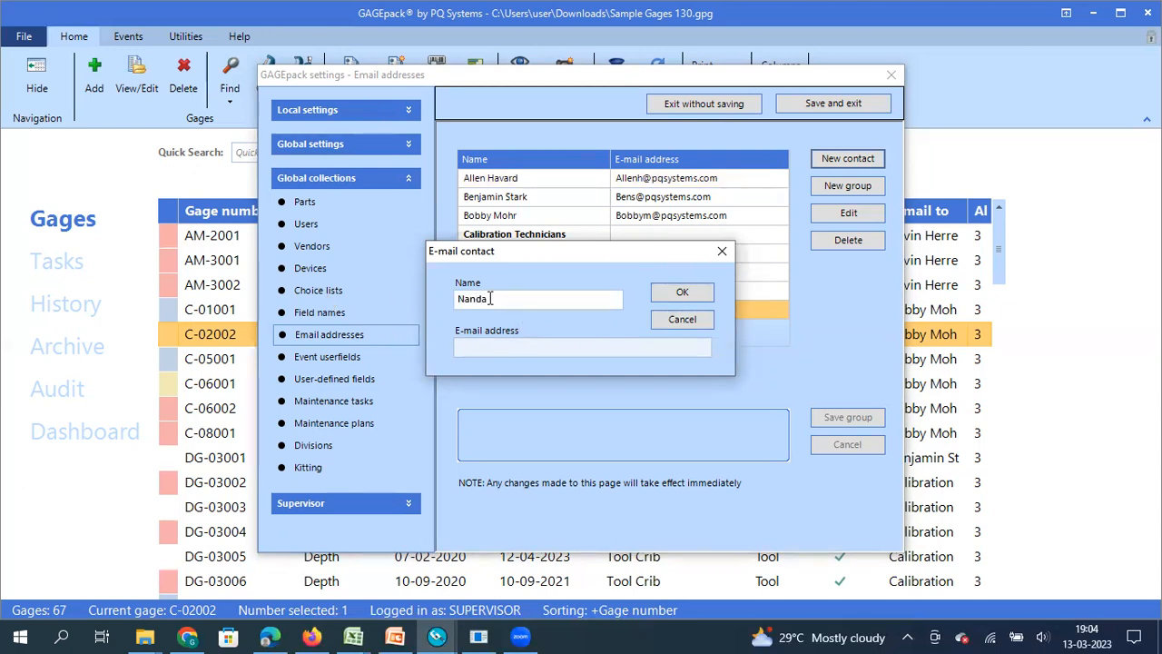
{"action": "left_click_drag", "start_coordinate": [490, 299], "coordinate": [397, 307]}
{"action": "key", "text": "ctrl+c"}
{"action": "left_click", "coordinate": [493, 347]}
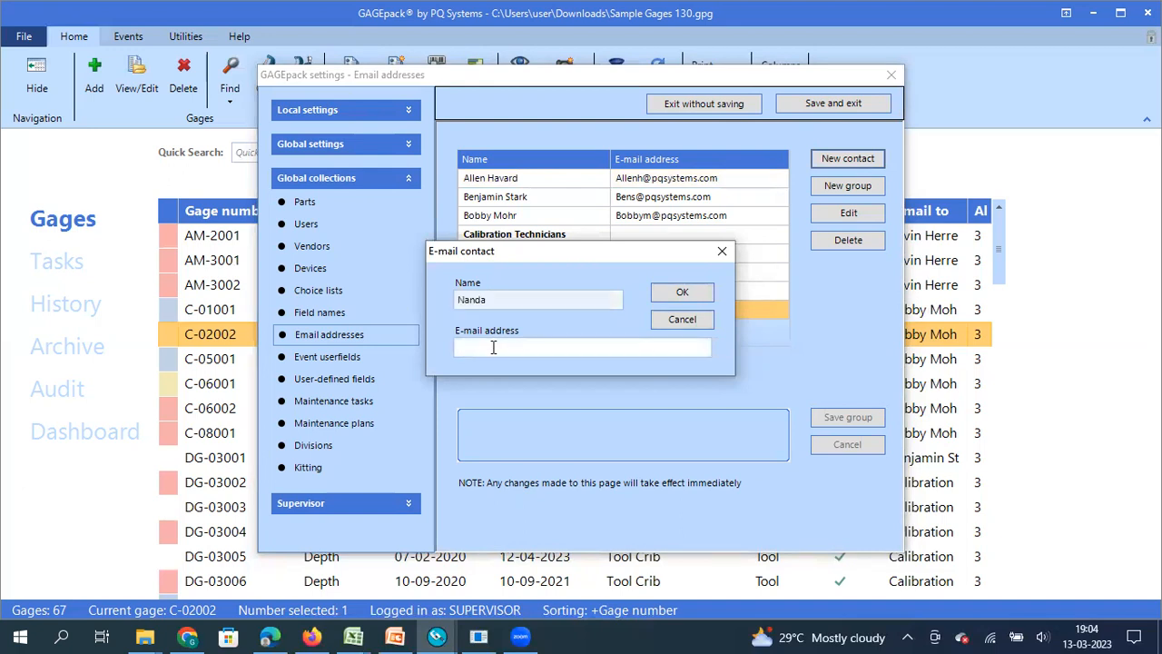
{"action": "key", "text": "ctrl+v"}
{"action": "type", "text": "@gmail.com"}
{"action": "left_click", "coordinate": [669, 294]}
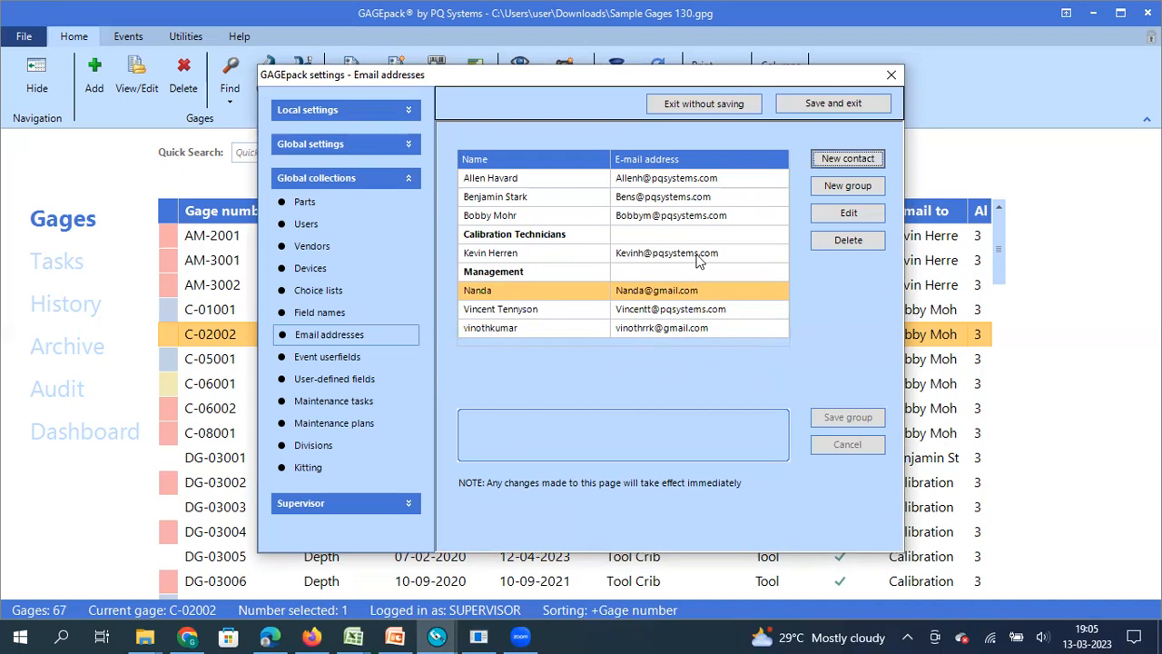
- Create a new contact group containing both newly added contacts
{"action": "left_click", "coordinate": [842, 191]}
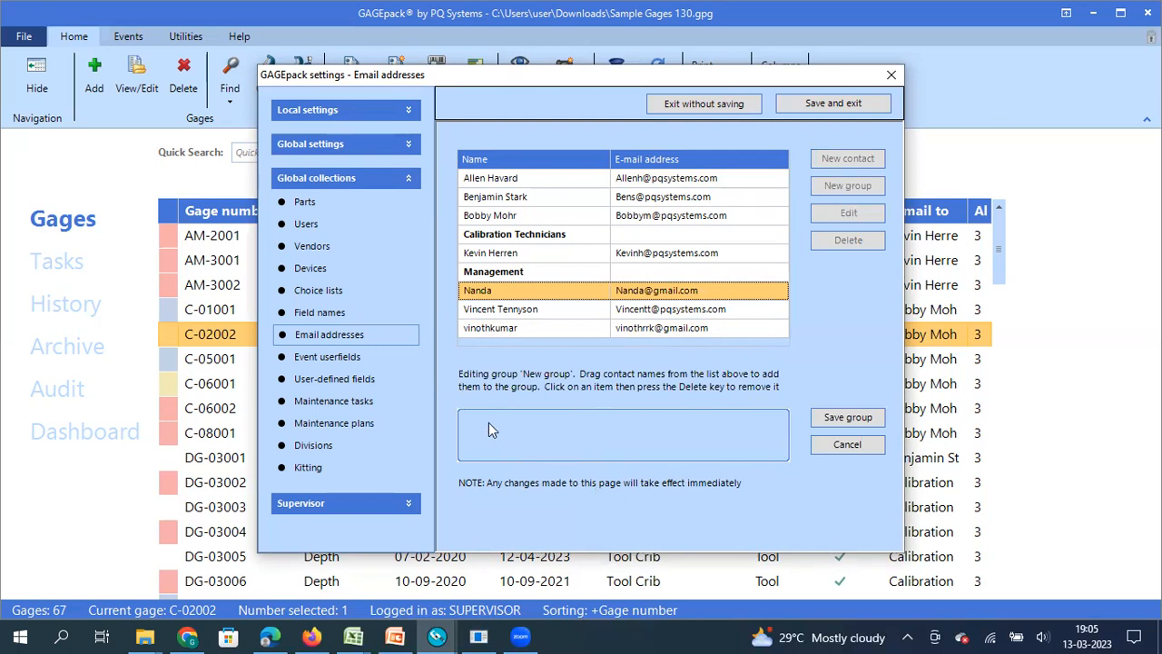
{"action": "left_click_drag", "start_coordinate": [526, 327], "coordinate": [518, 429]}
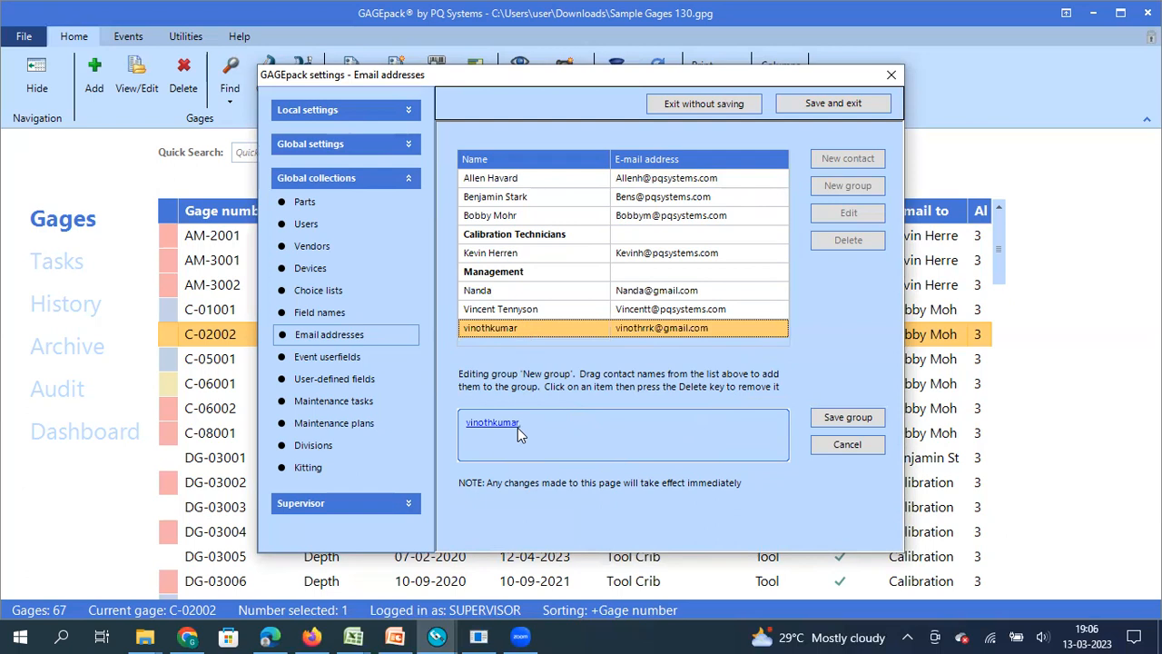
{"action": "left_click_drag", "start_coordinate": [490, 286], "coordinate": [560, 425]}
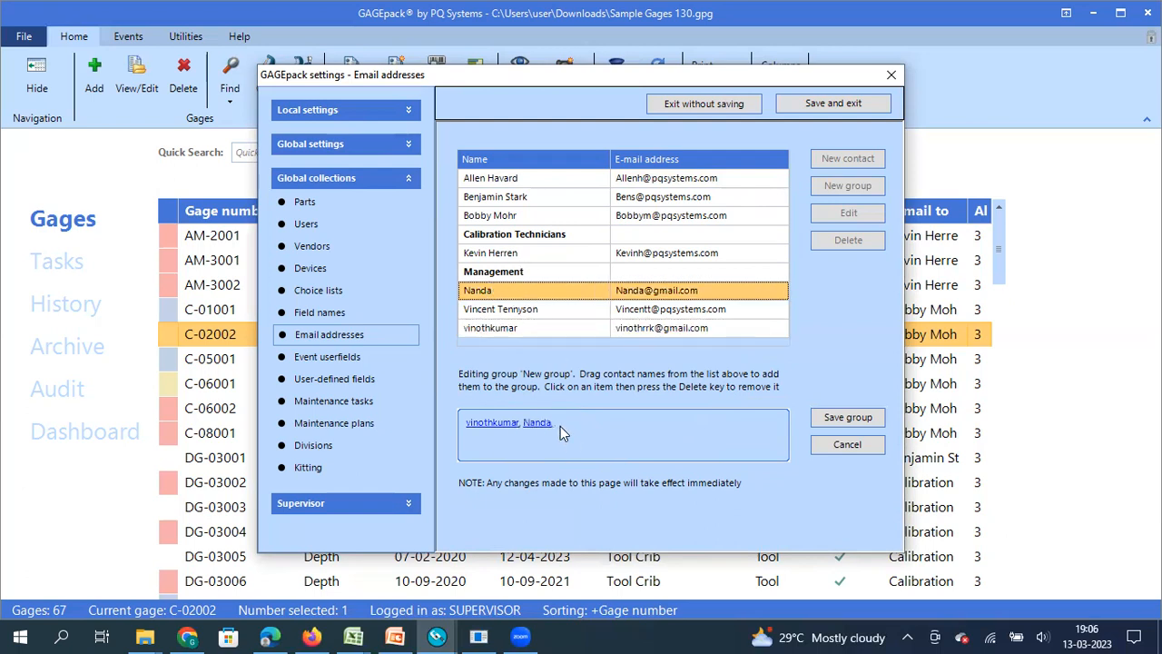
- Name the group 'PQSI line 1 supervisors' and save and close the settings
{"action": "left_click", "coordinate": [851, 419]}
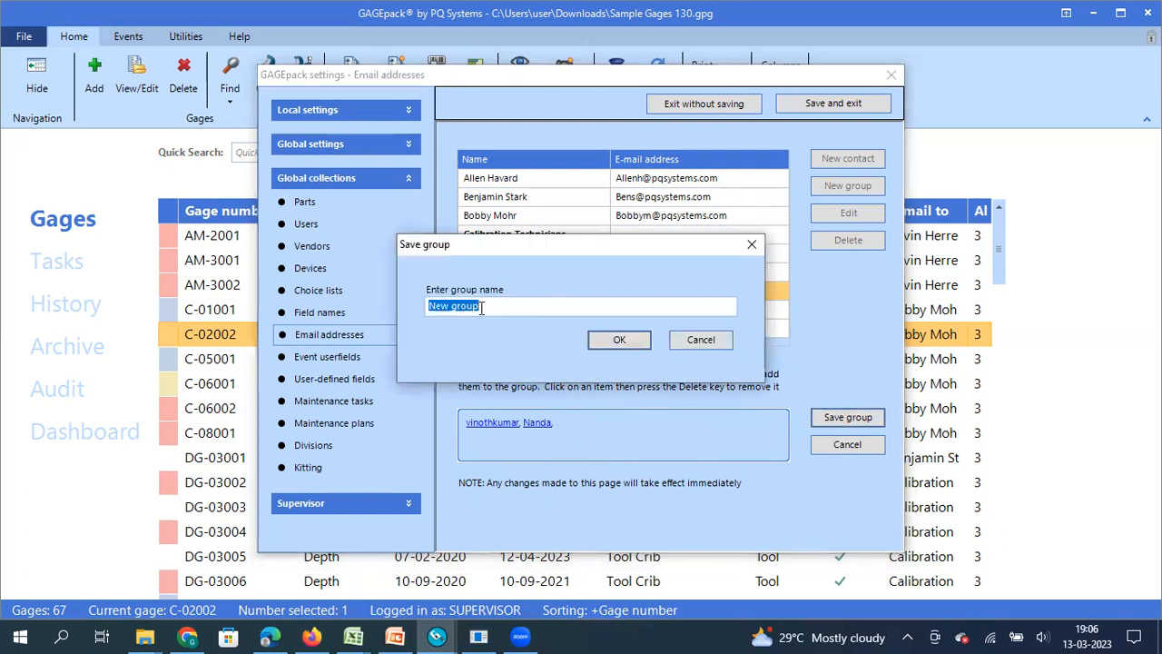
{"action": "left_click_drag", "start_coordinate": [482, 308], "coordinate": [345, 304]}
{"action": "type", "text": "PQD"}
{"action": "key", "text": "BackSpace"}
{"action": "type", "text": "SI"}
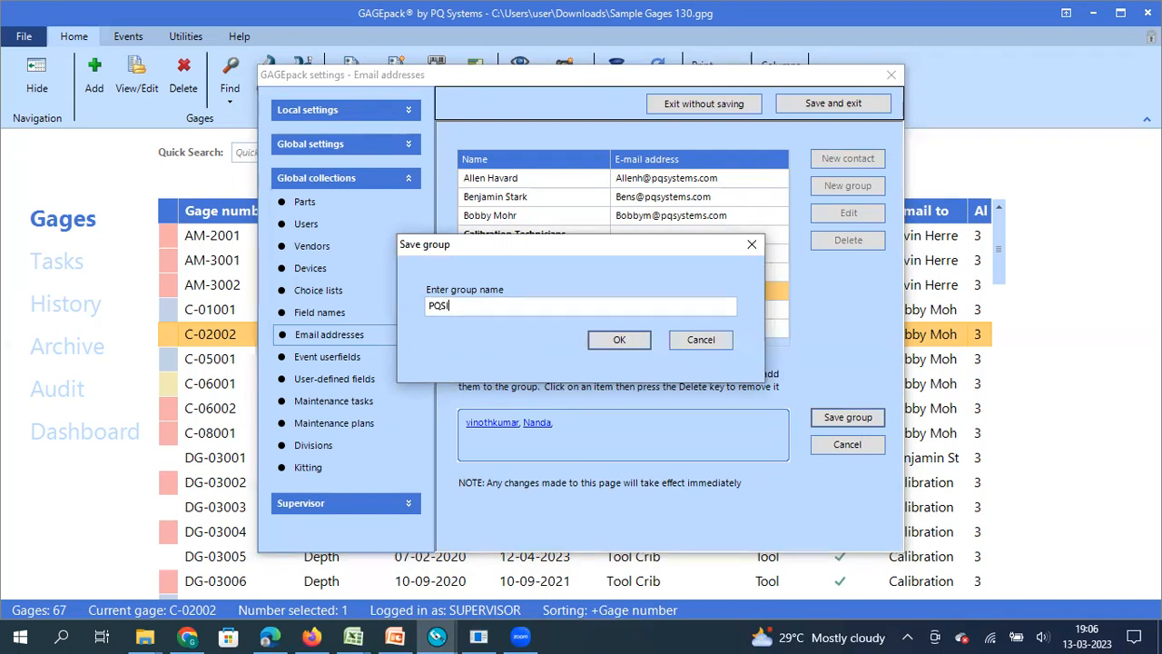
{"action": "type", "text": " line 1 supervisors"}
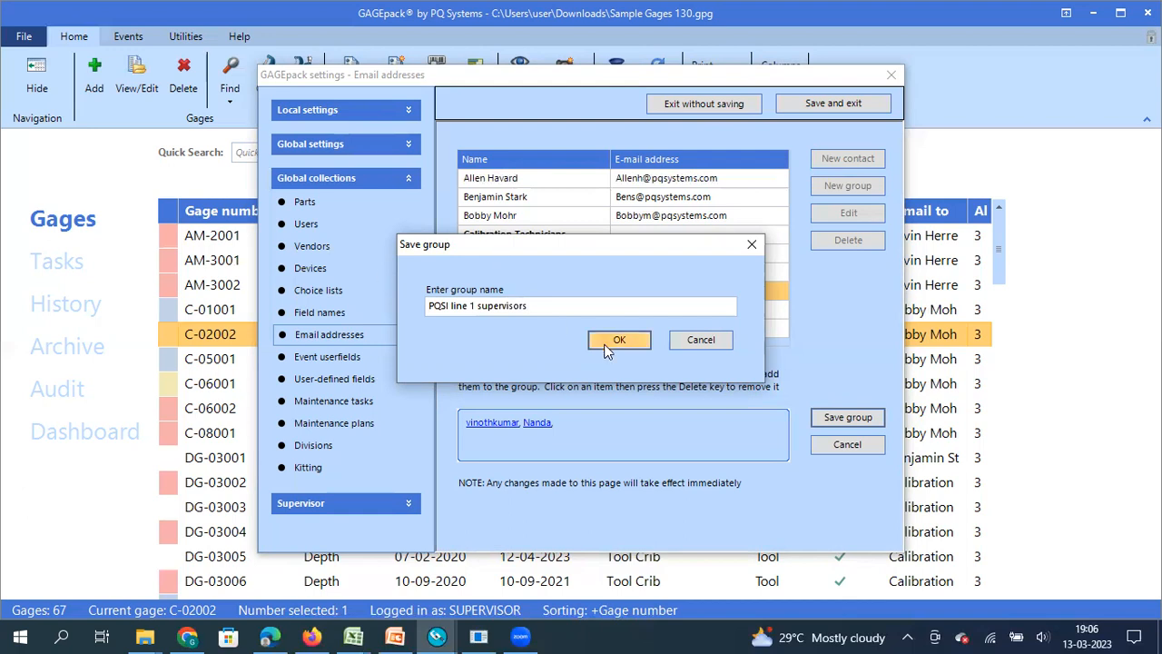
{"action": "left_click", "coordinate": [617, 339]}
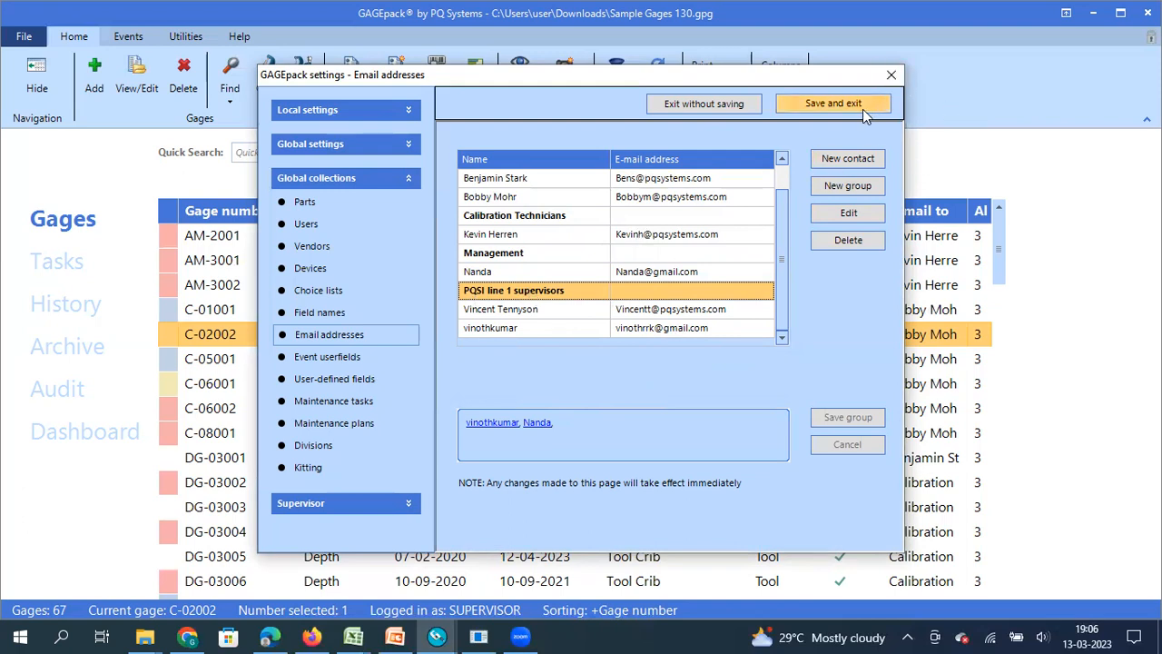
{"action": "left_click", "coordinate": [828, 105]}
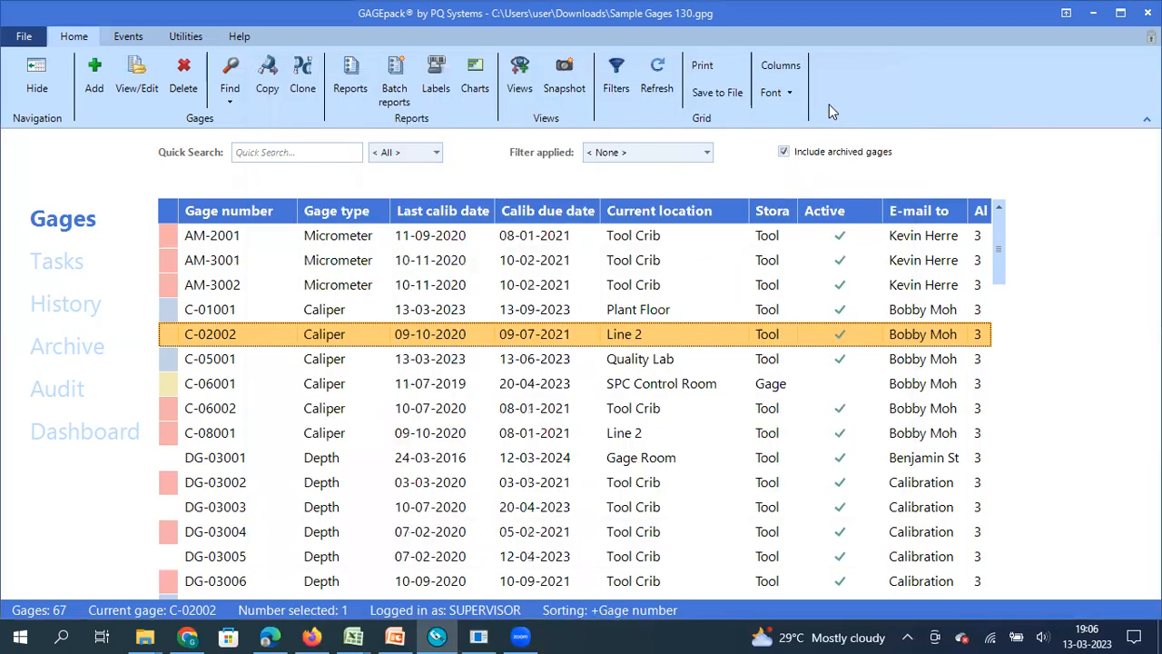
- Start a new gage numbered 'test gage 001' with gage type Caliper
{"action": "left_click", "coordinate": [98, 78]}
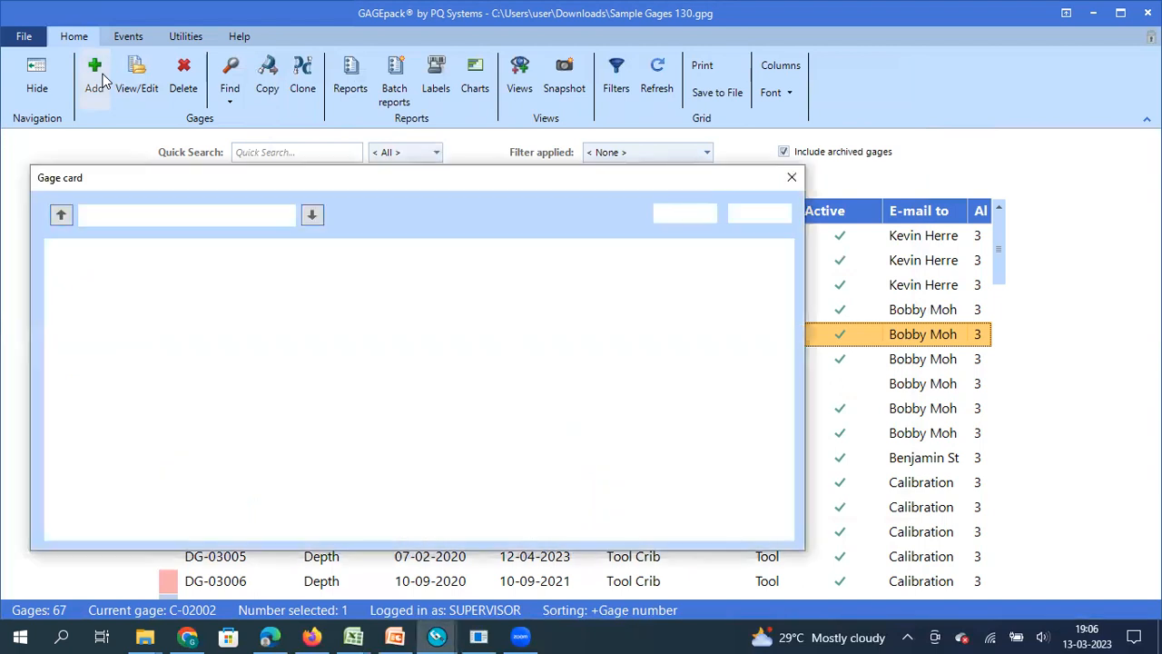
{"action": "left_click", "coordinate": [161, 215]}
{"action": "key", "text": "BackSpace"}
{"action": "key", "text": "BackSpace"}
{"action": "key", "text": "BackSpace"}
{"action": "key", "text": "BackSpace"}
{"action": "key", "text": "BackSpace"}
{"action": "key", "text": "BackSpace"}
{"action": "key", "text": "BackSpace"}
{"action": "key", "text": "BackSpace"}
{"action": "key", "text": "BackSpace"}
{"action": "key", "text": "BackSpace"}
{"action": "key", "text": "BackSpace"}
{"action": "type", "text": "test gage 001"}
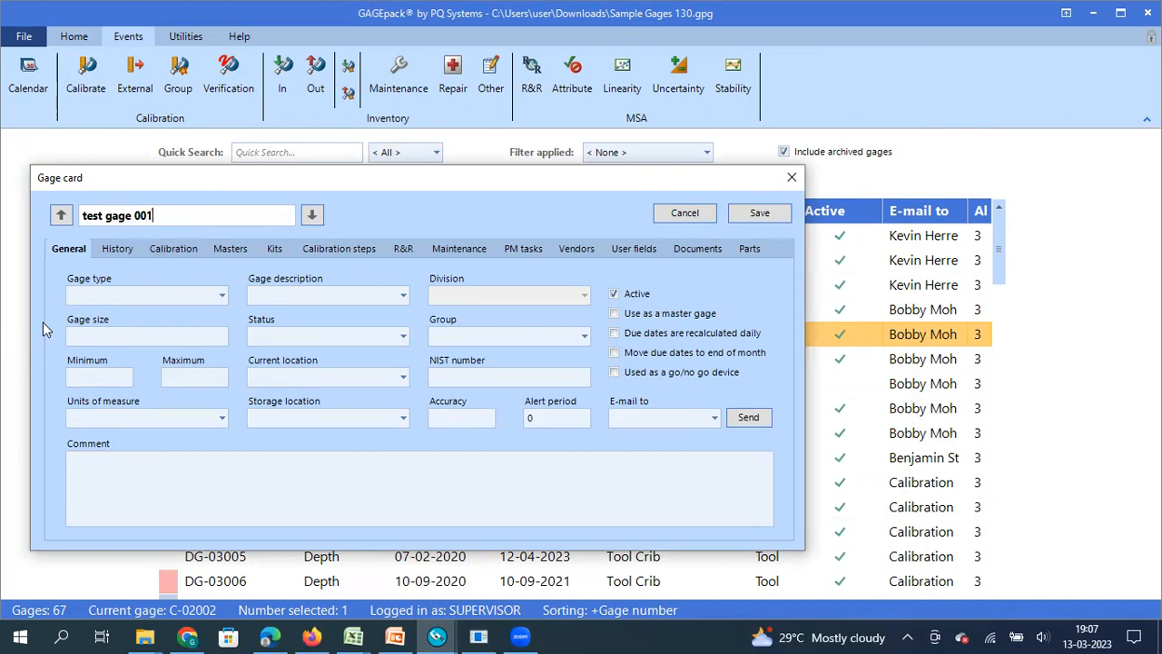
{"action": "left_click", "coordinate": [217, 297]}
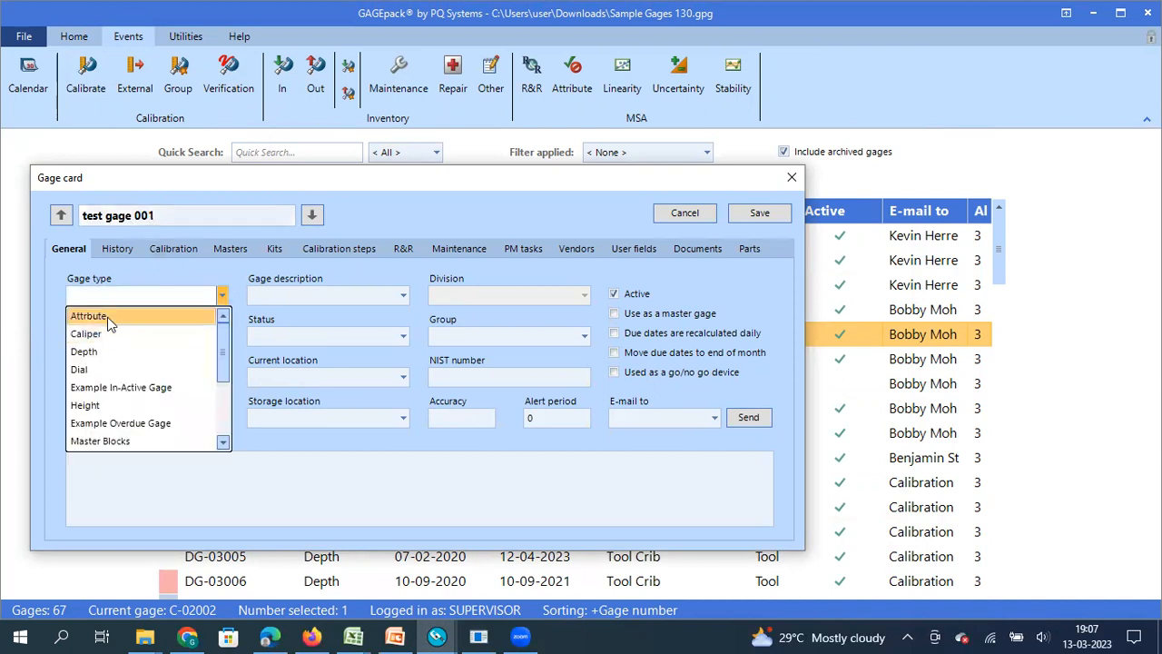
{"action": "left_click", "coordinate": [104, 335]}
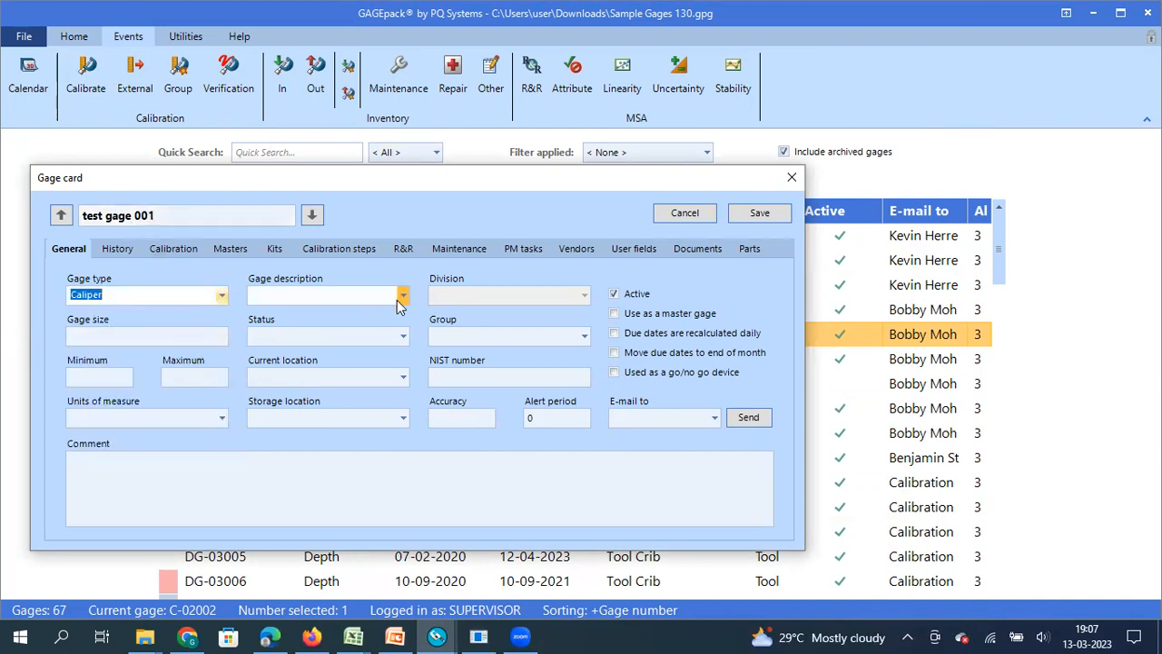
- Set the gage description to Digital Caliper
{"action": "left_click", "coordinate": [402, 297]}
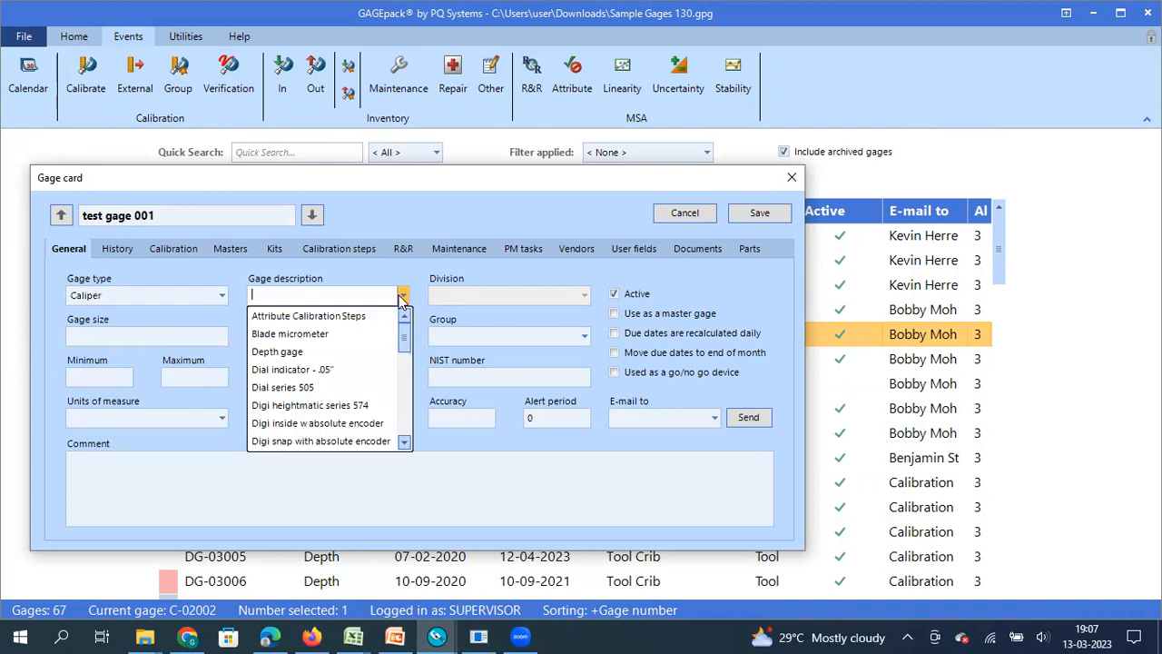
{"action": "left_click", "coordinate": [405, 442]}
{"action": "left_click", "coordinate": [405, 443]}
{"action": "left_click", "coordinate": [405, 442]}
{"action": "left_click", "coordinate": [405, 442]}
{"action": "left_click", "coordinate": [405, 442]}
{"action": "left_click", "coordinate": [405, 443]}
{"action": "left_click", "coordinate": [404, 442]}
{"action": "left_click", "coordinate": [405, 442]}
{"action": "left_click", "coordinate": [405, 443]}
{"action": "left_click", "coordinate": [405, 442]}
{"action": "left_click", "coordinate": [334, 347]}
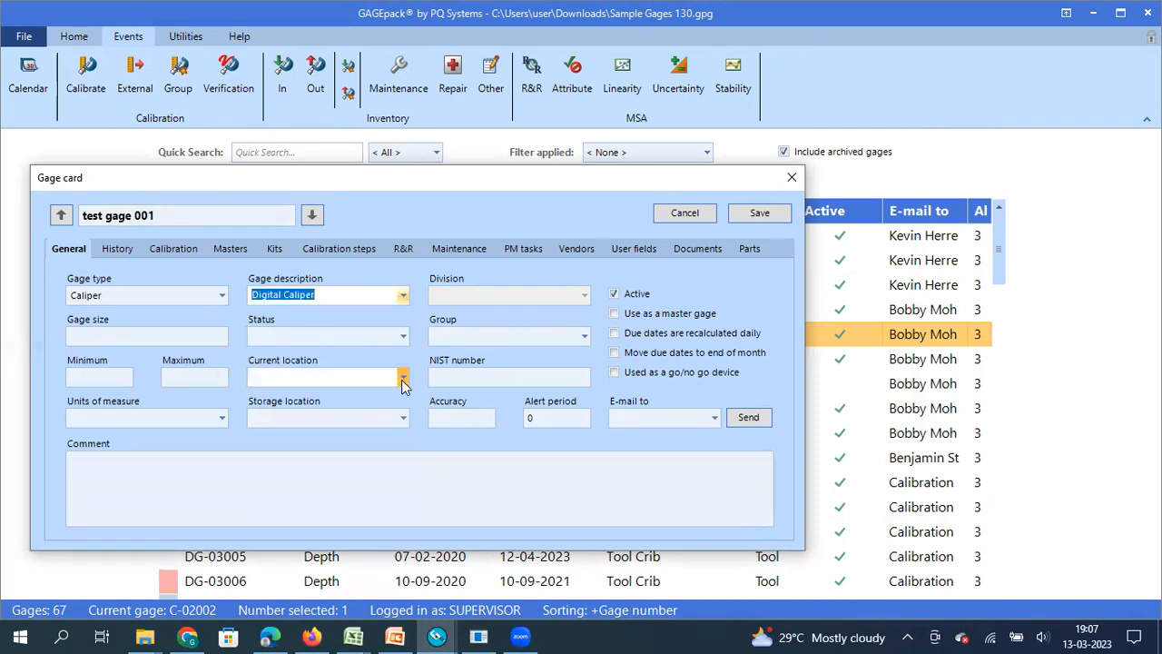
- Set current and storage locations to Gage Room, e-mail PQSI line 1 supervisors, and save
{"action": "left_click", "coordinate": [402, 377]}
{"action": "left_click", "coordinate": [329, 416]}
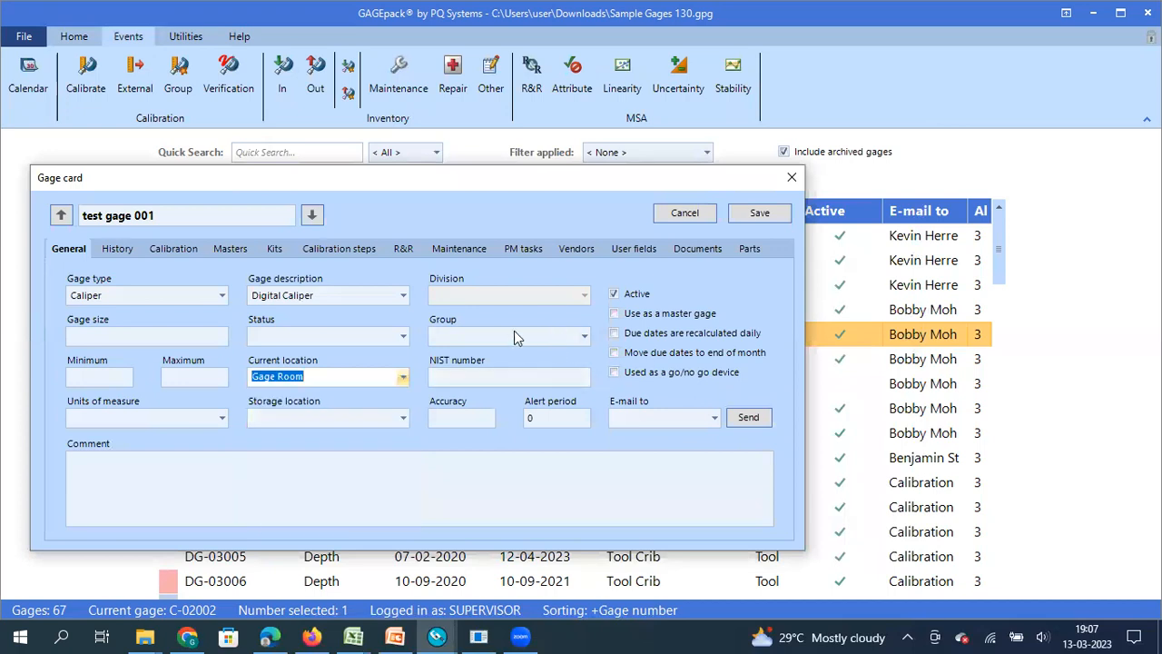
{"action": "left_click", "coordinate": [401, 416]}
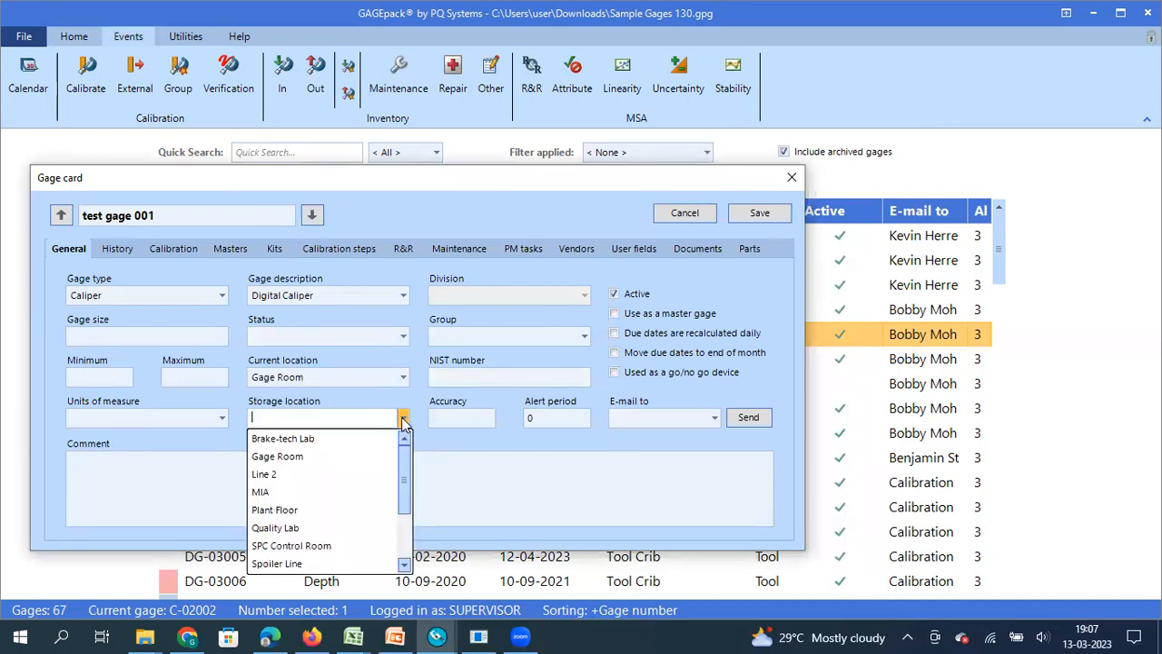
{"action": "left_click", "coordinate": [297, 457]}
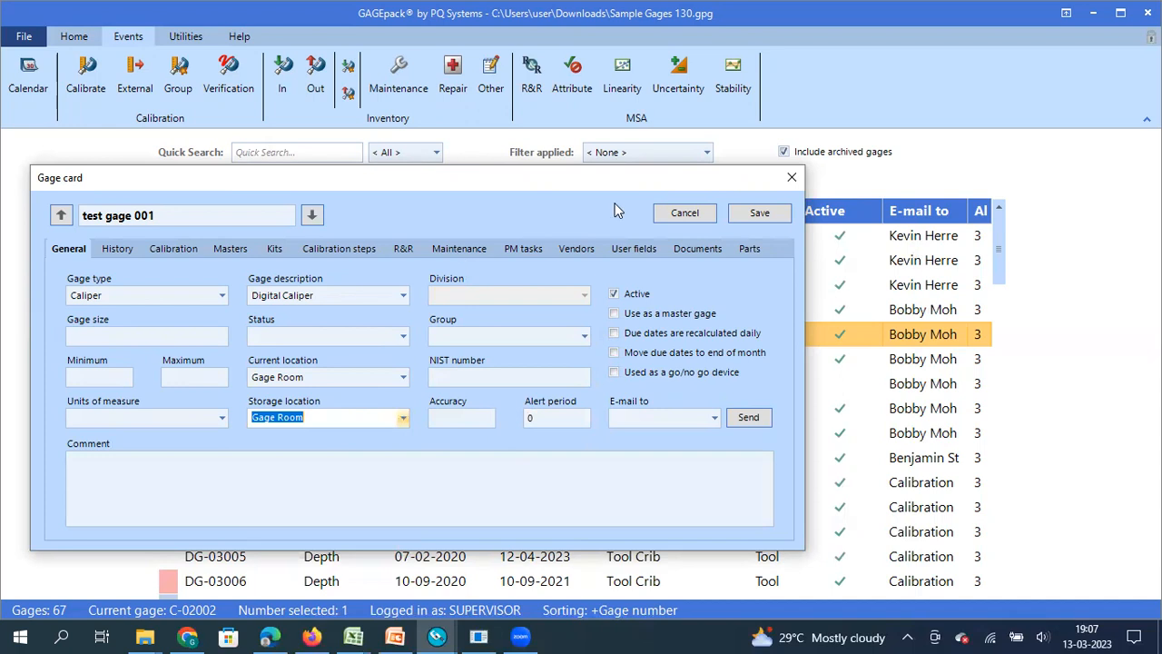
{"action": "left_click", "coordinate": [714, 418]}
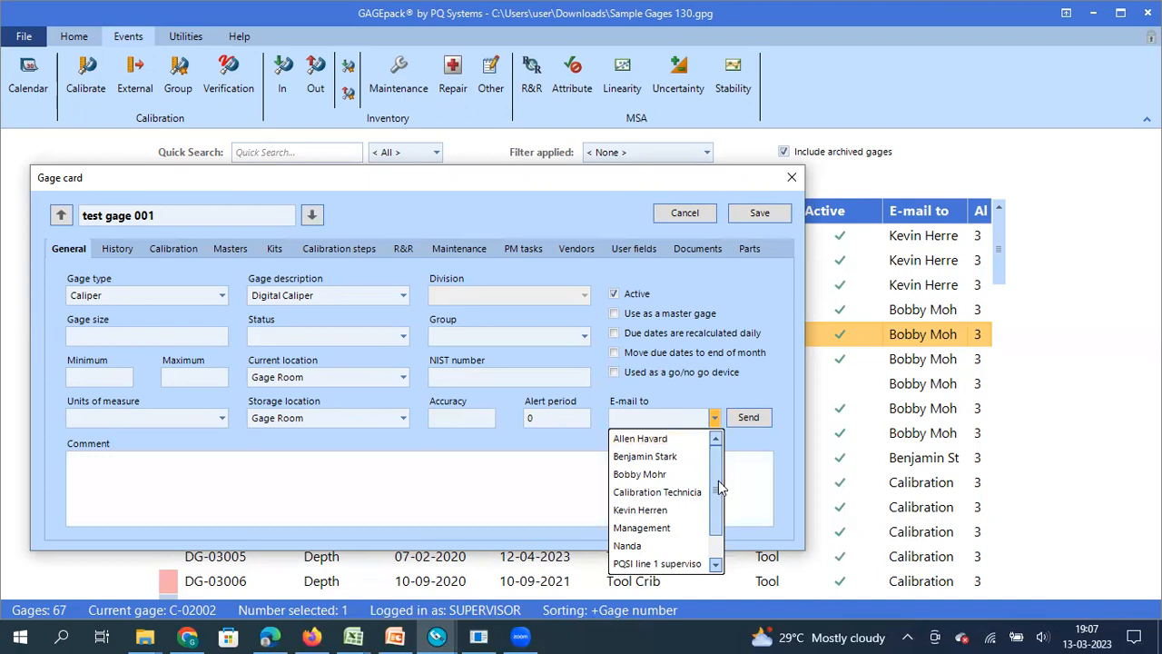
{"action": "left_click_drag", "start_coordinate": [718, 481], "coordinate": [718, 515]}
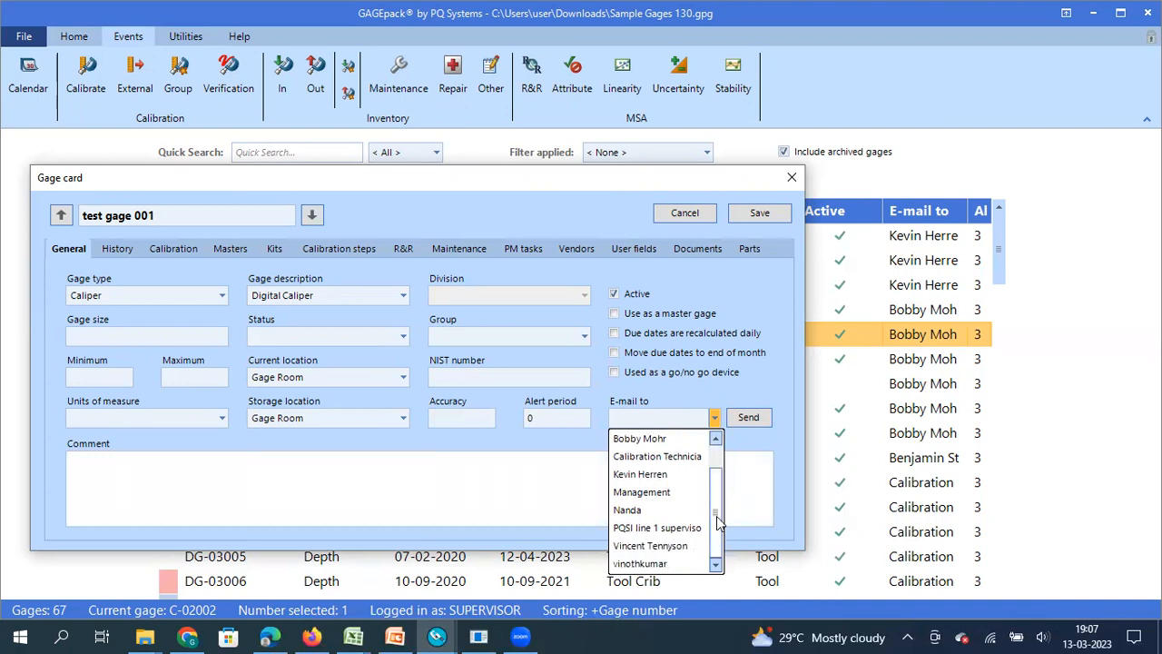
{"action": "left_click", "coordinate": [672, 529]}
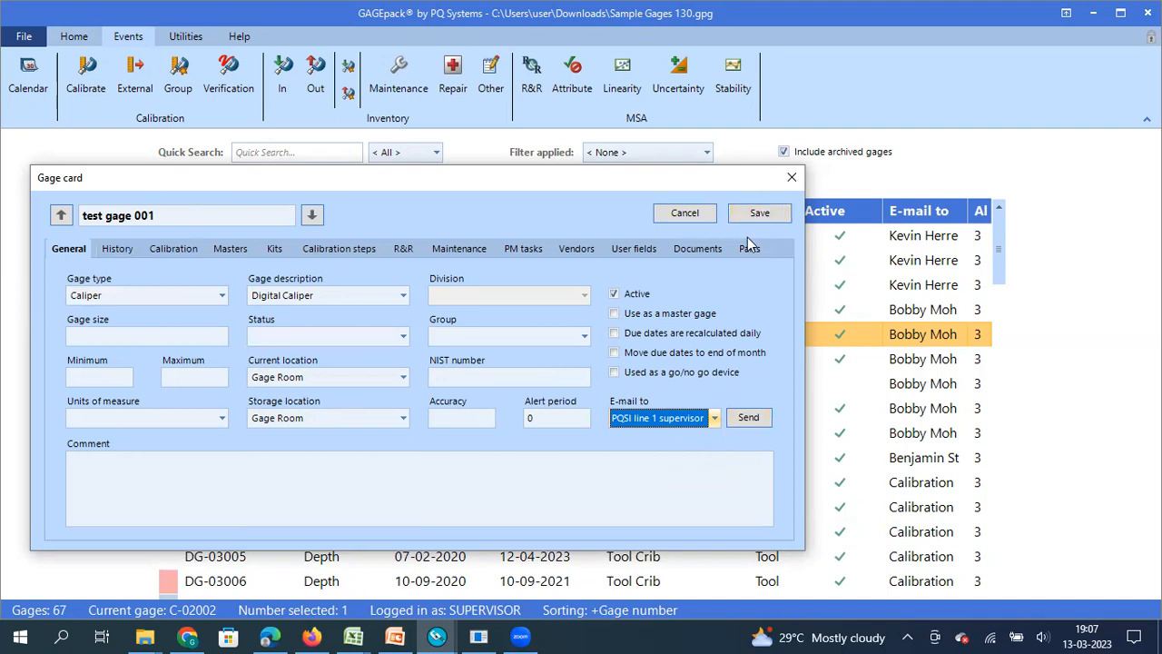
{"action": "left_click", "coordinate": [757, 210]}
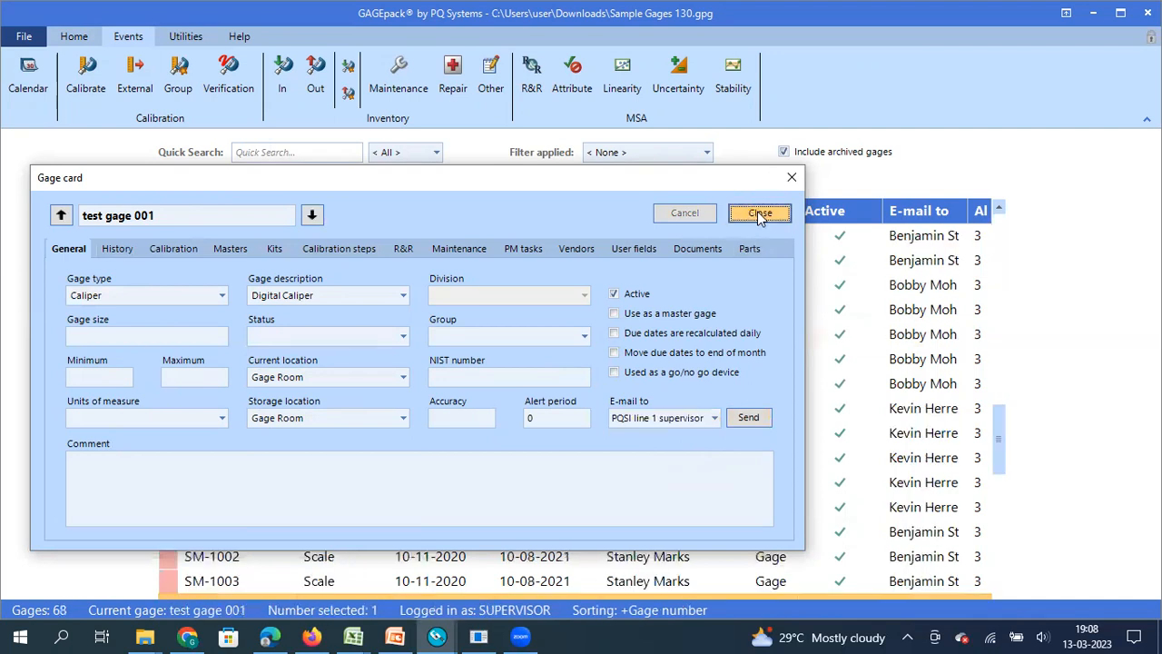
{"action": "left_click", "coordinate": [759, 214]}
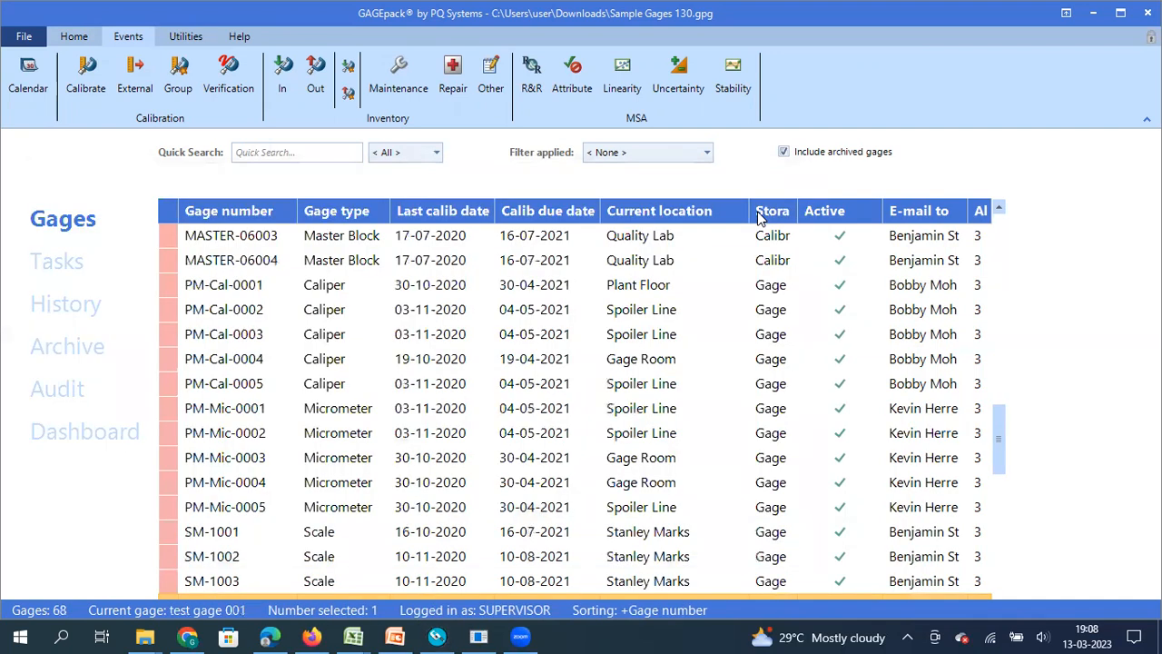
{"action": "left_click_drag", "start_coordinate": [1001, 424], "coordinate": [996, 565]}
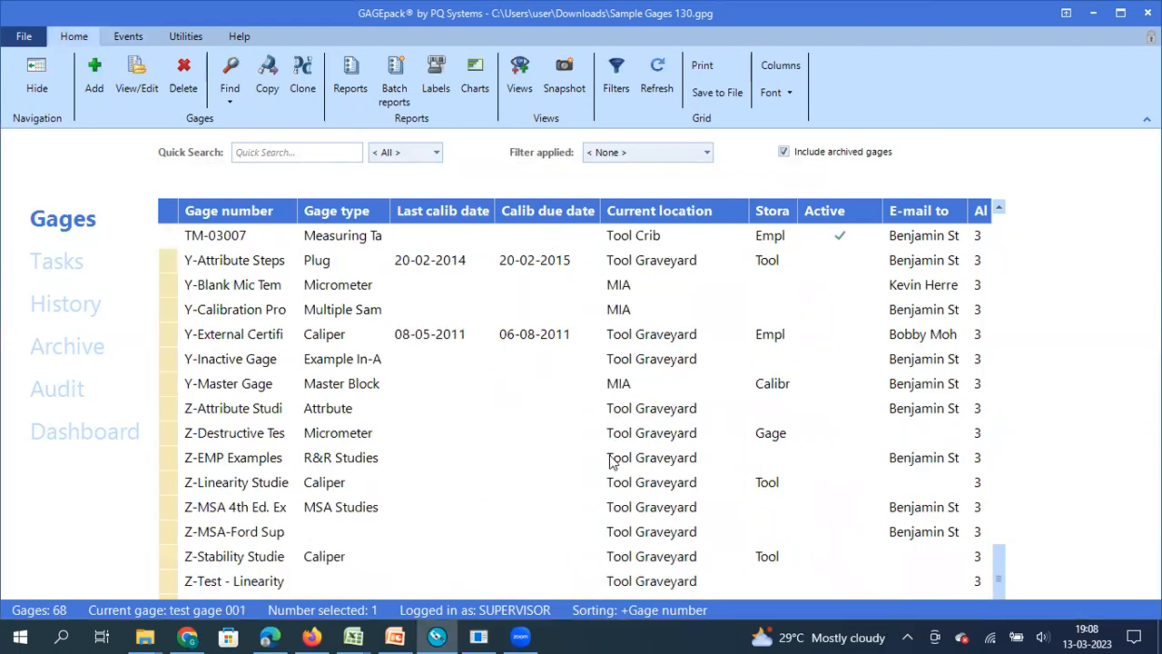
{"action": "left_click_drag", "start_coordinate": [995, 556], "coordinate": [999, 504]}
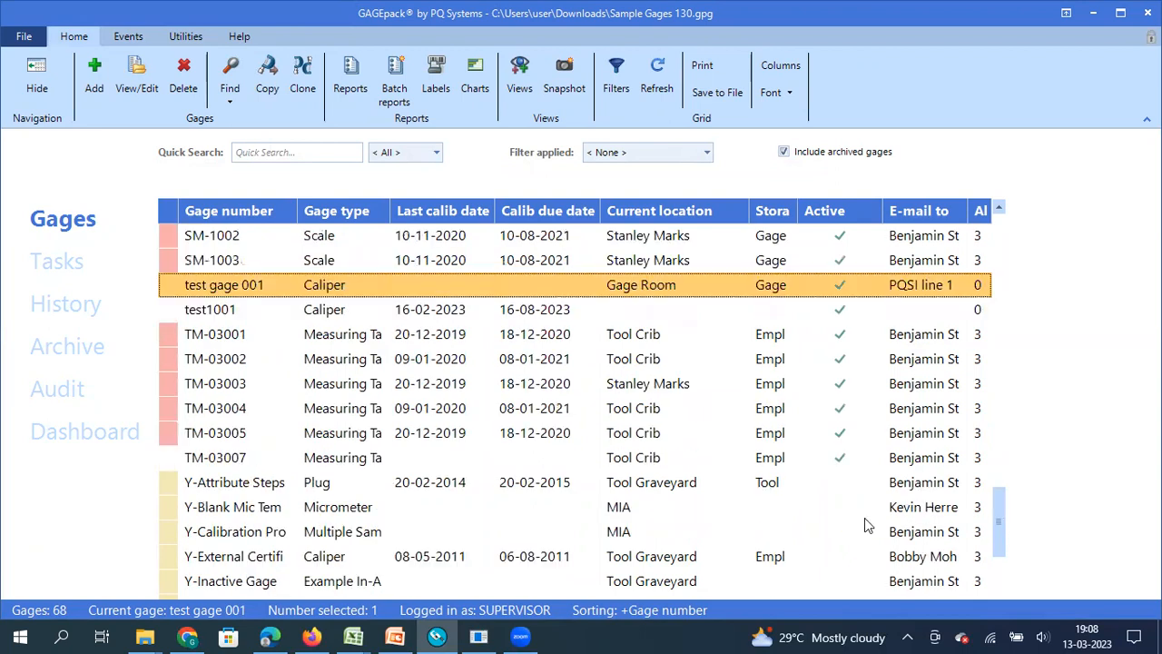
{"action": "double_click", "coordinate": [308, 291]}
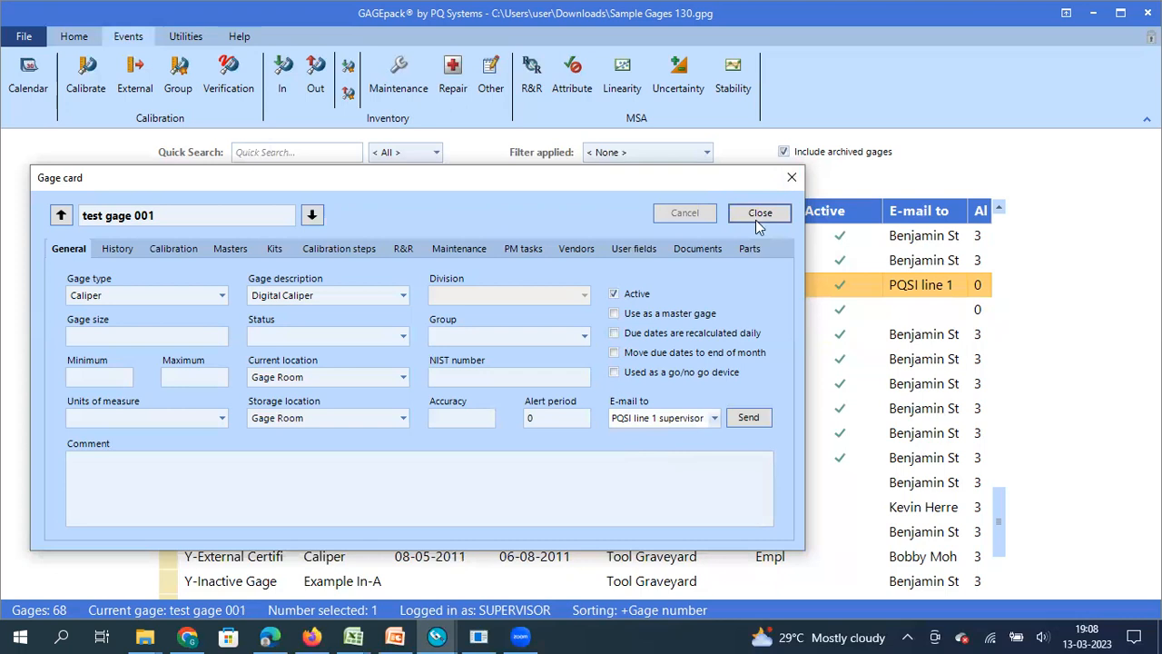
{"action": "left_click", "coordinate": [792, 177]}
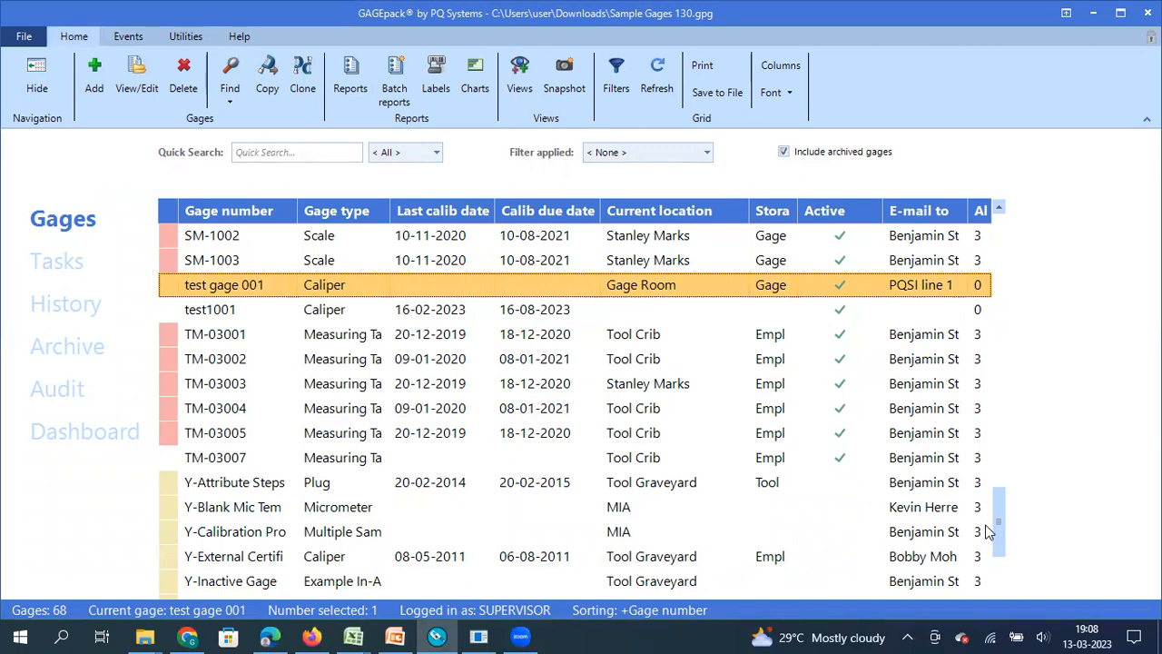
{"action": "left_click_drag", "start_coordinate": [996, 524], "coordinate": [999, 220]}
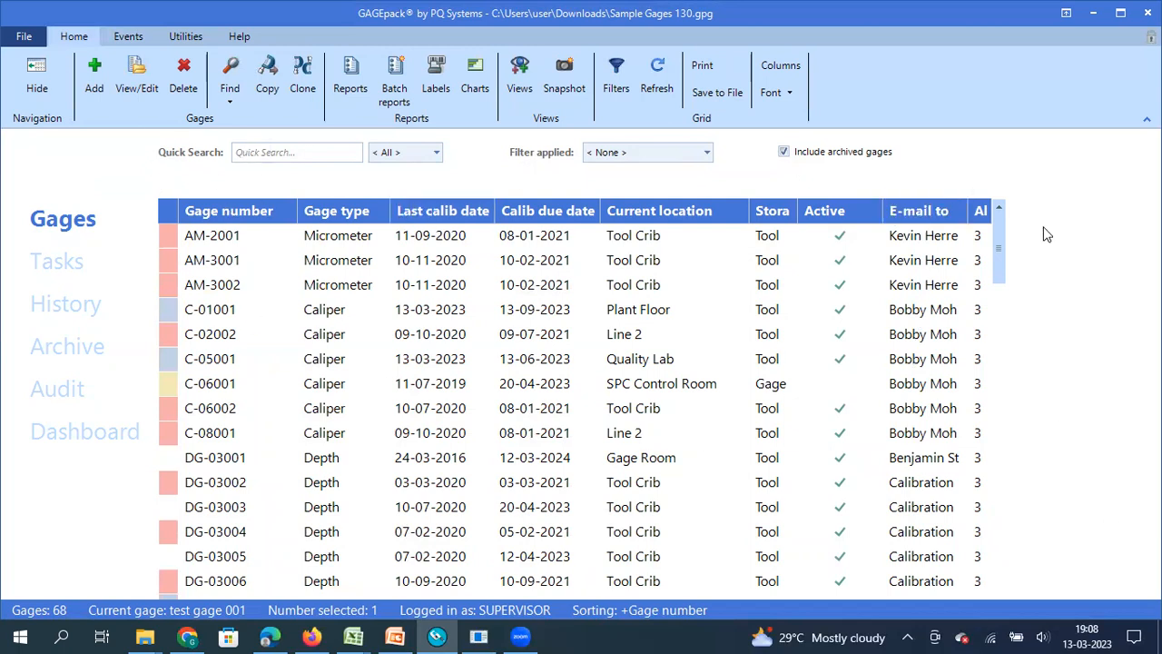
- Add a new filter named 'Test filter'
{"action": "left_click", "coordinate": [614, 82]}
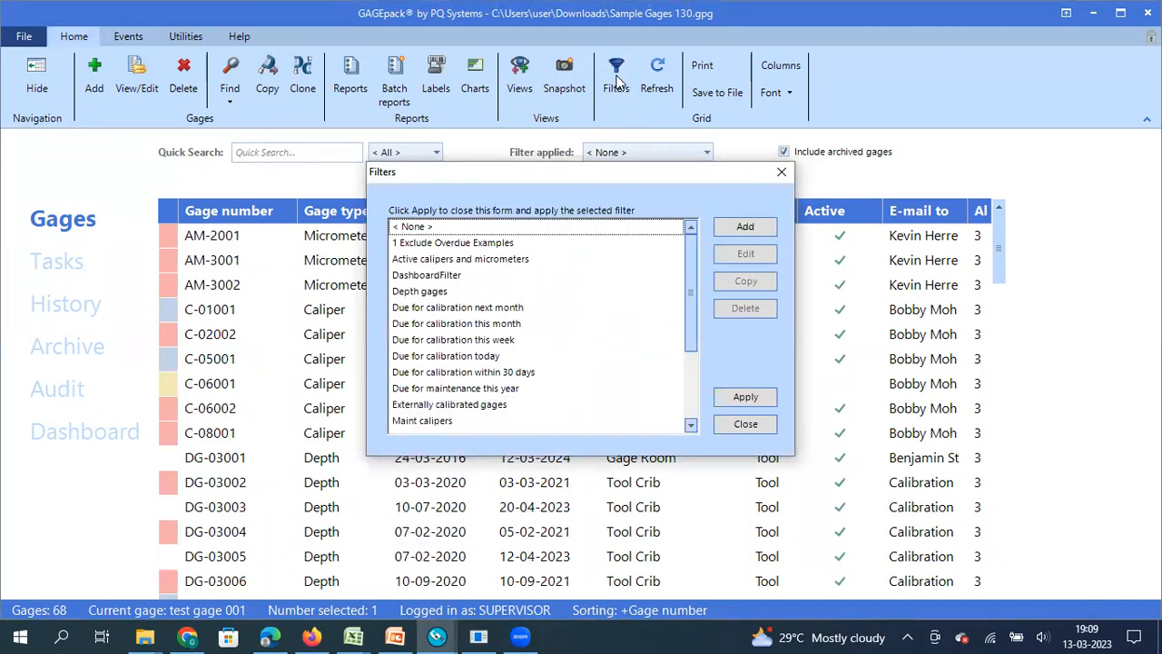
{"action": "left_click", "coordinate": [738, 233]}
{"action": "left_click", "coordinate": [445, 176]}
{"action": "key", "text": "BackSpace"}
{"action": "key", "text": "BackSpace"}
{"action": "key", "text": "BackSpace"}
{"action": "key", "text": "BackSpace"}
{"action": "key", "text": "BackSpace"}
{"action": "key", "text": "BackSpace"}
{"action": "key", "text": "BackSpace"}
{"action": "type", "text": "Test"}
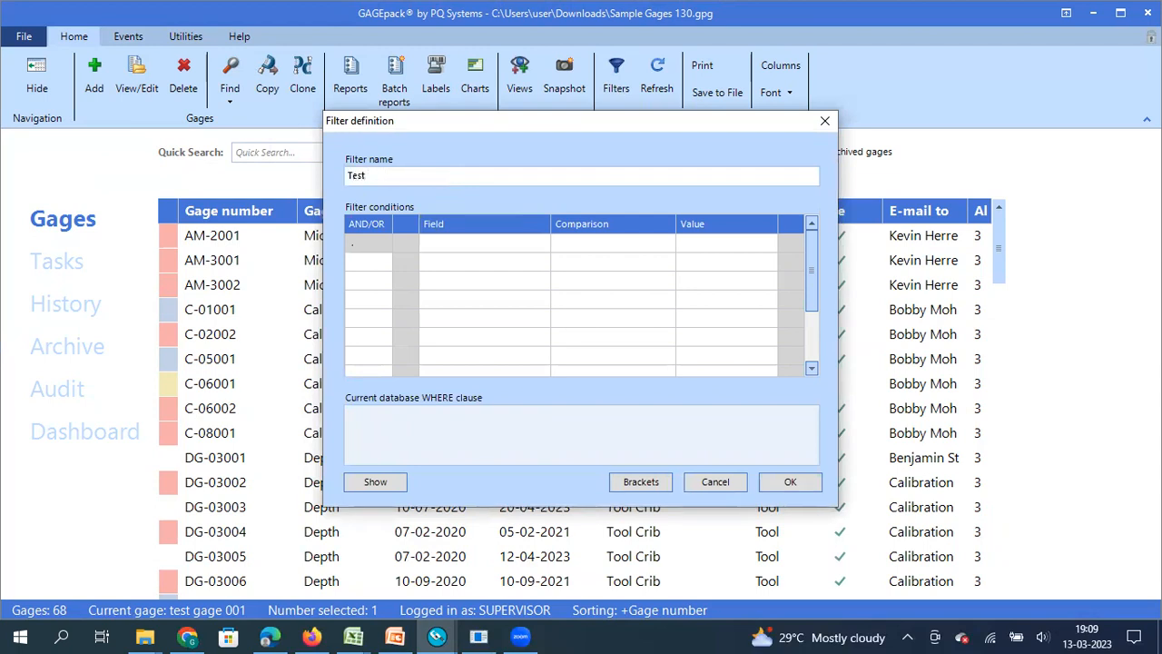
{"action": "type", "text": " filter"}
- Give it the condition EmailTo is equal to the chosen contact and save it
{"action": "left_click", "coordinate": [512, 243]}
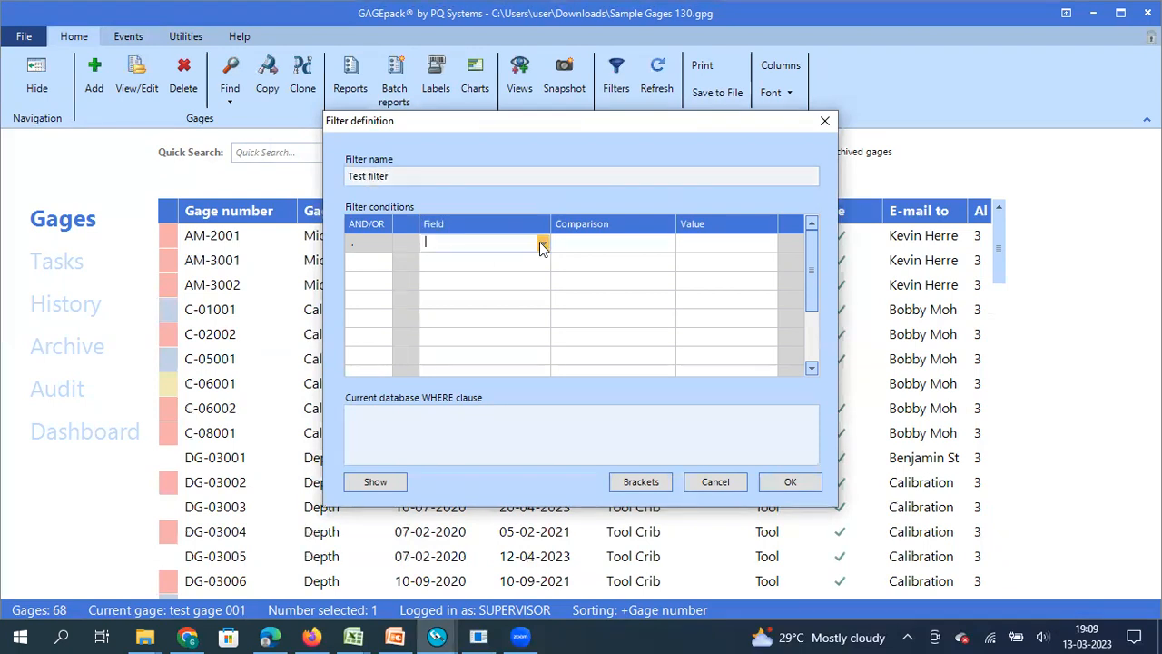
{"action": "left_click", "coordinate": [542, 243]}
{"action": "mouse_move", "coordinate": [541, 286]}
{"action": "left_mouse_down"}
{"action": "mouse_move", "coordinate": [541, 330]}
{"action": "mouse_move", "coordinate": [541, 307]}
{"action": "left_mouse_up"}
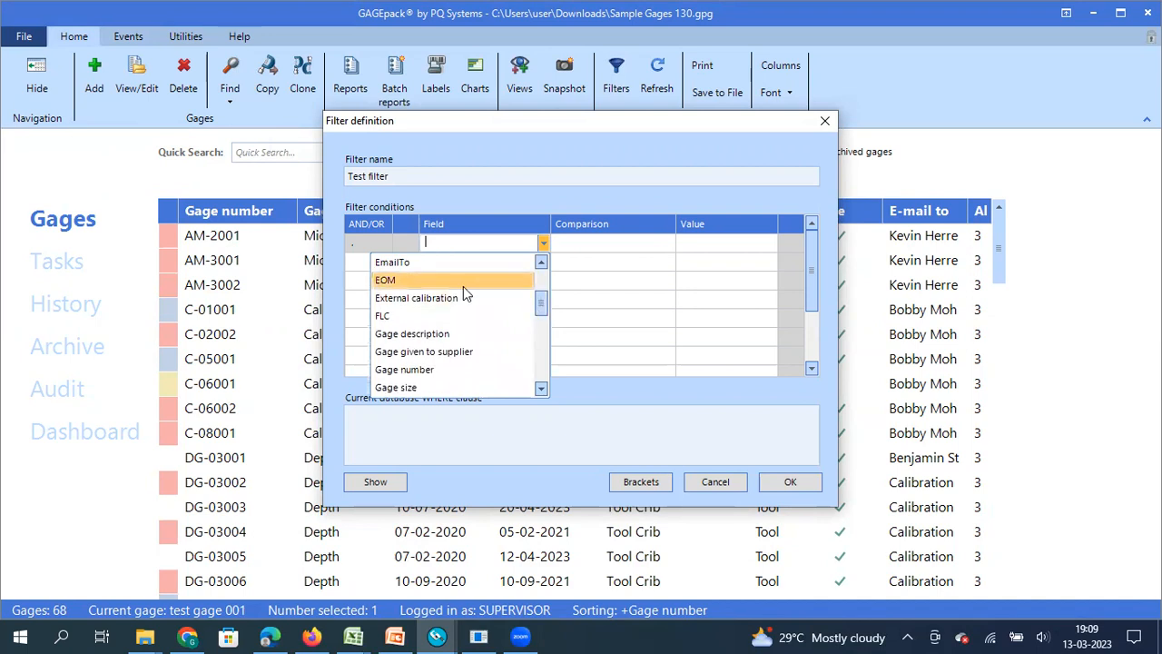
{"action": "left_click", "coordinate": [457, 262]}
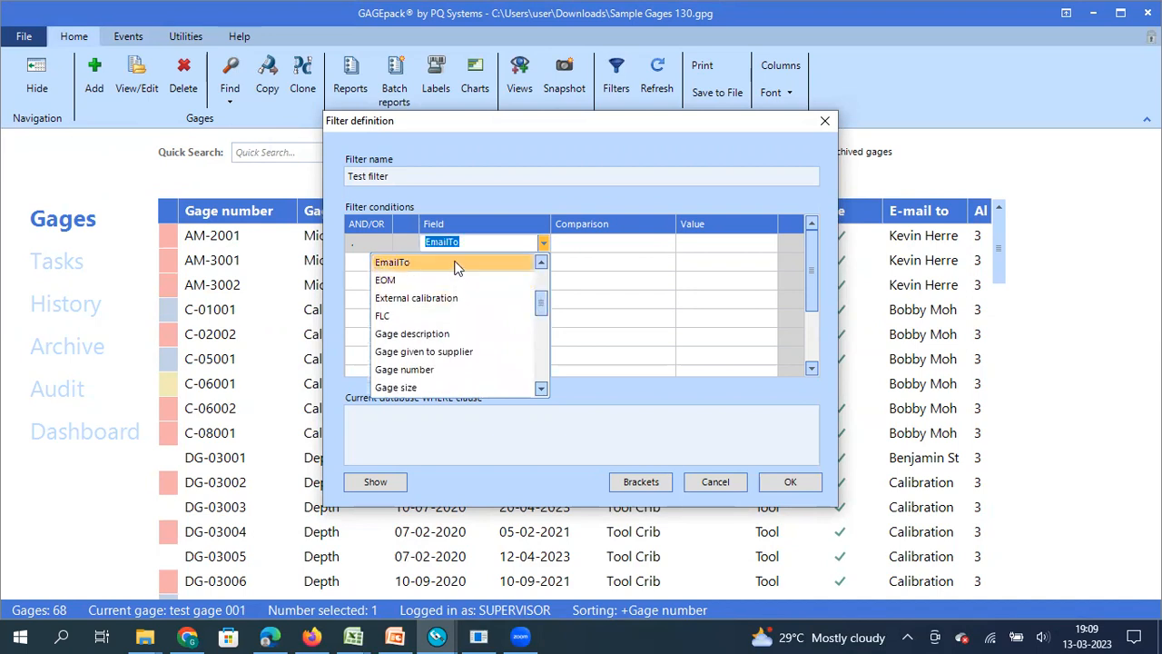
{"action": "left_click", "coordinate": [661, 249]}
{"action": "left_click", "coordinate": [668, 242]}
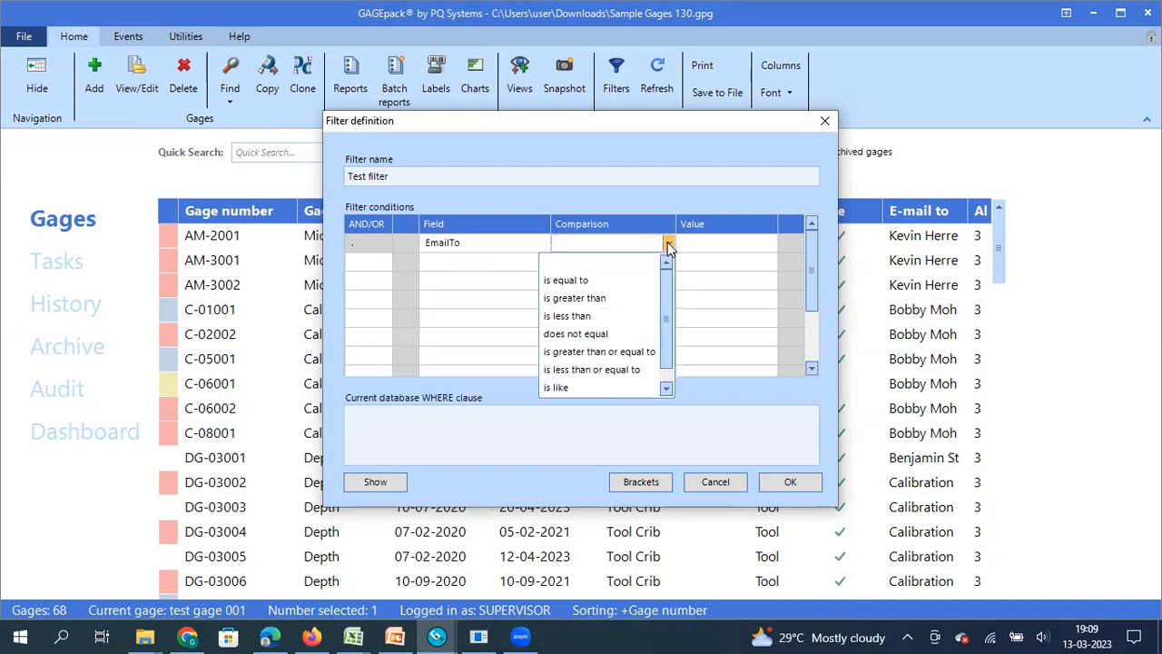
{"action": "left_click", "coordinate": [586, 287]}
{"action": "left_click", "coordinate": [769, 243]}
{"action": "left_click", "coordinate": [768, 242]}
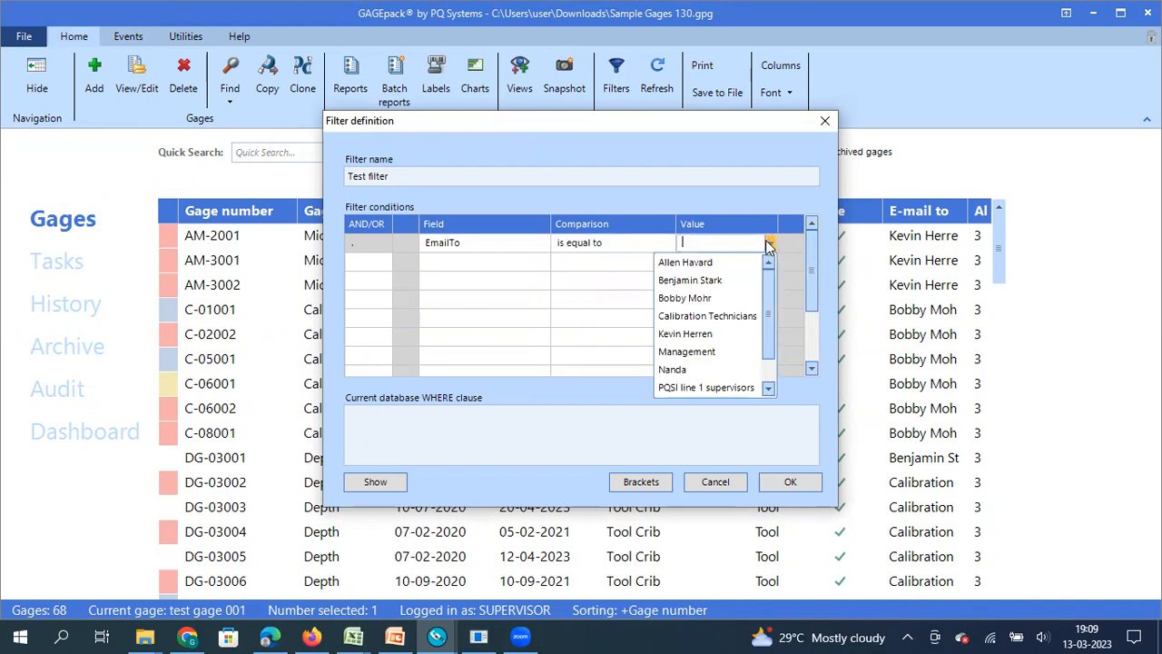
{"action": "left_click", "coordinate": [722, 281]}
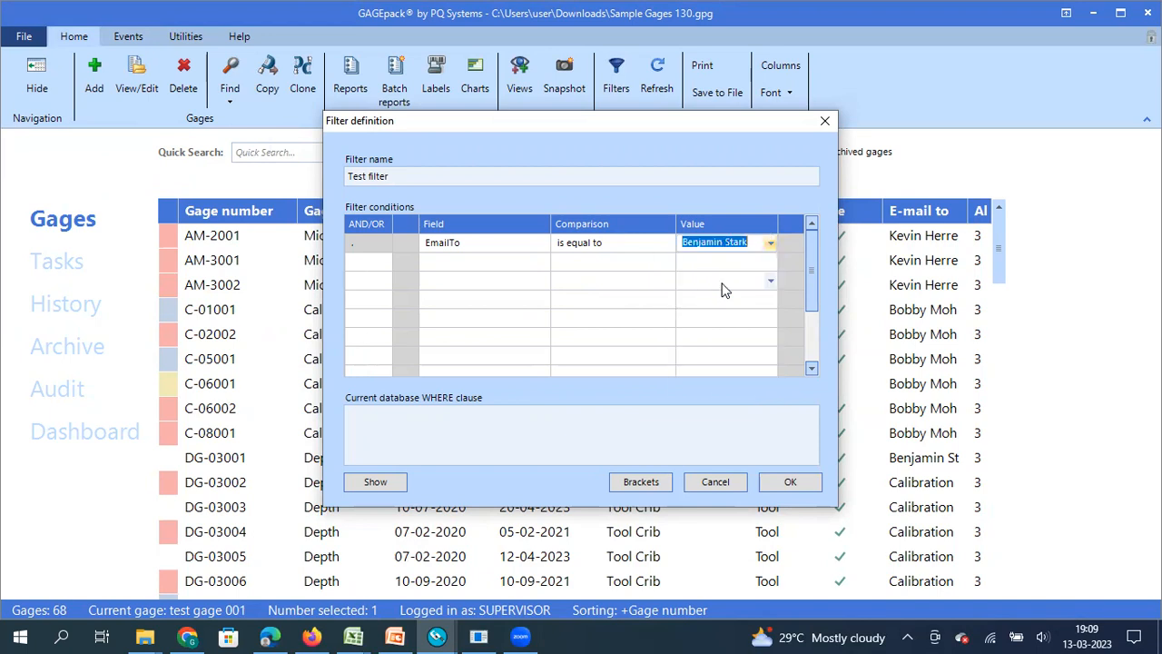
{"action": "left_click", "coordinate": [789, 482]}
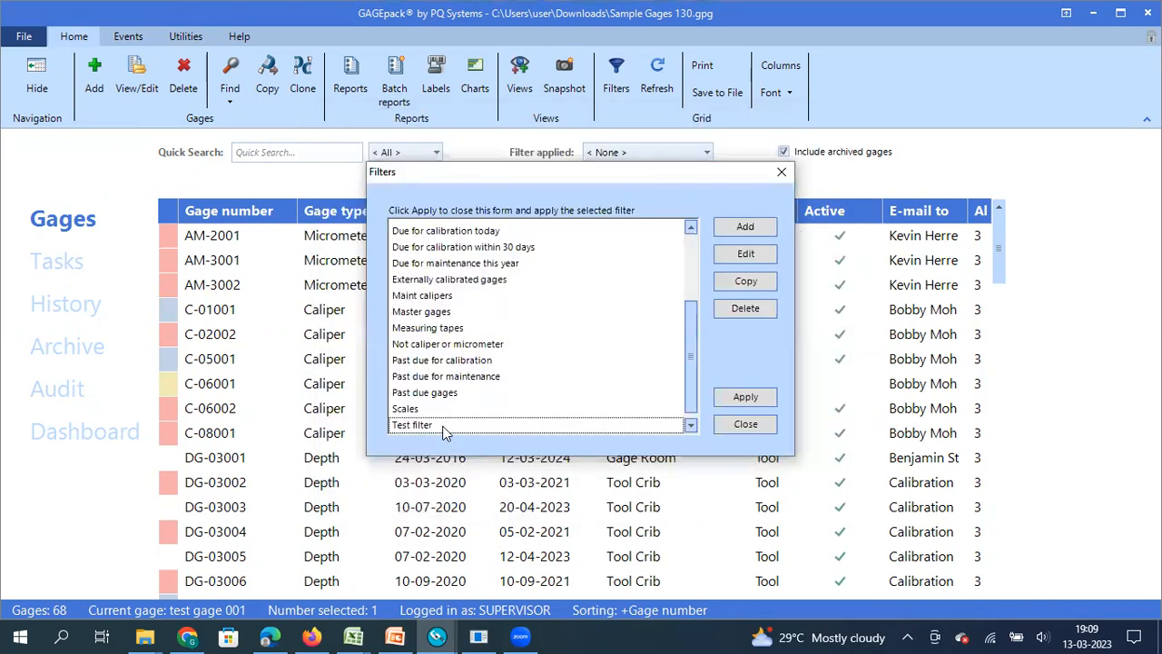
- Apply Test filter to the gage list
{"action": "left_click", "coordinate": [445, 427]}
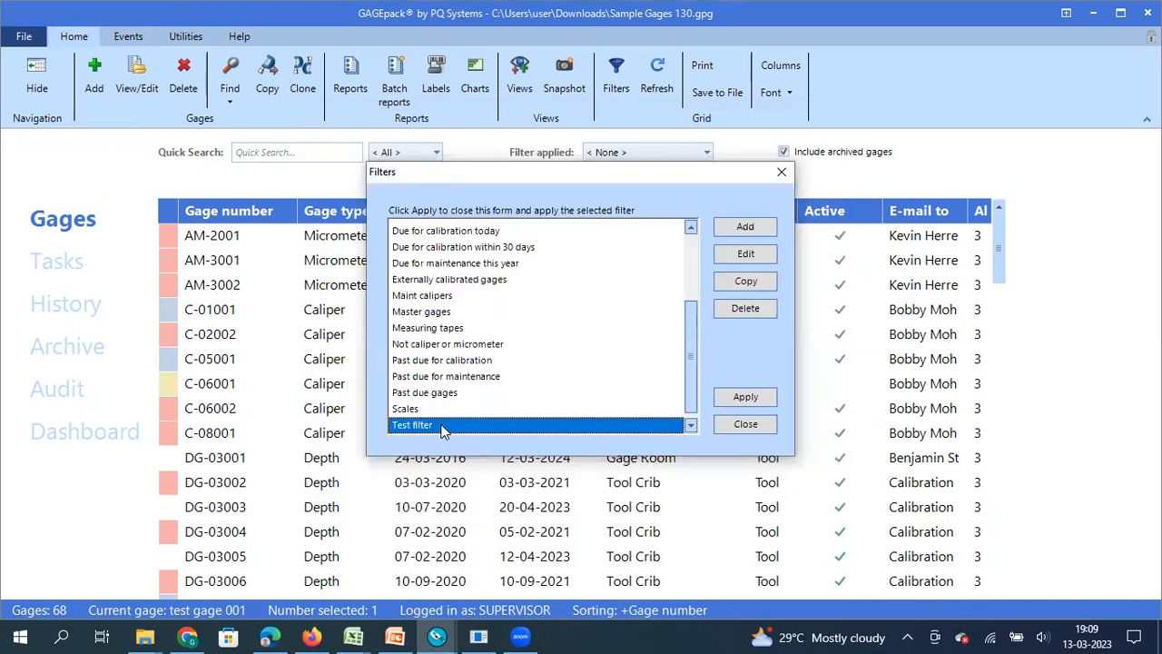
{"action": "left_click", "coordinate": [746, 397]}
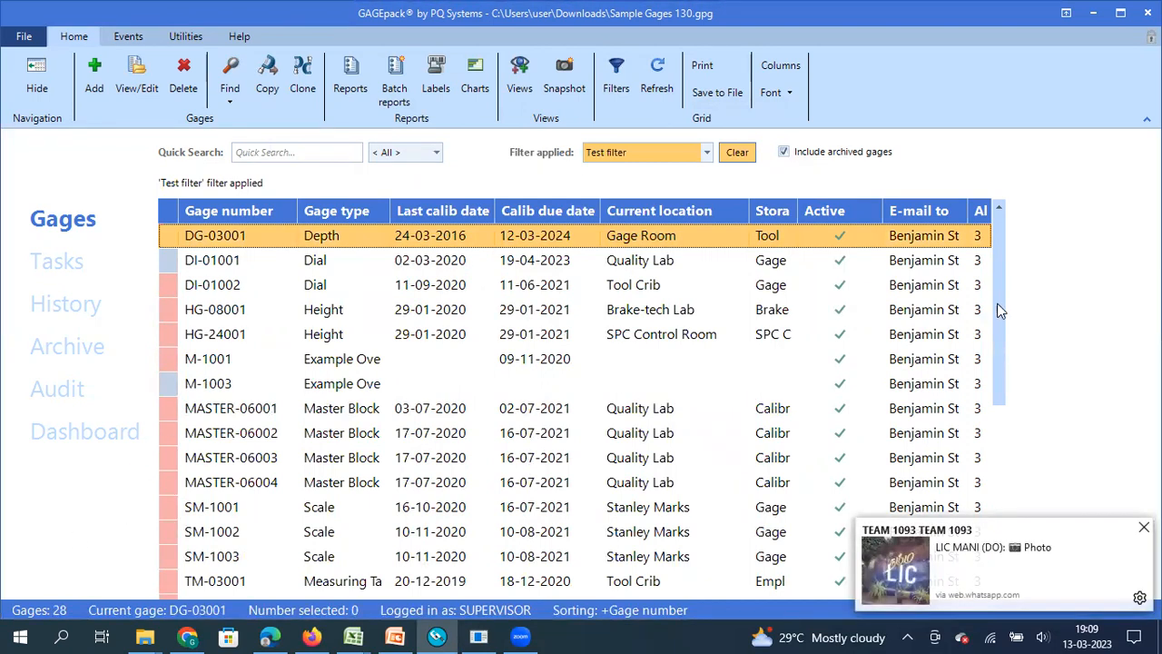
{"action": "left_click", "coordinate": [1144, 528]}
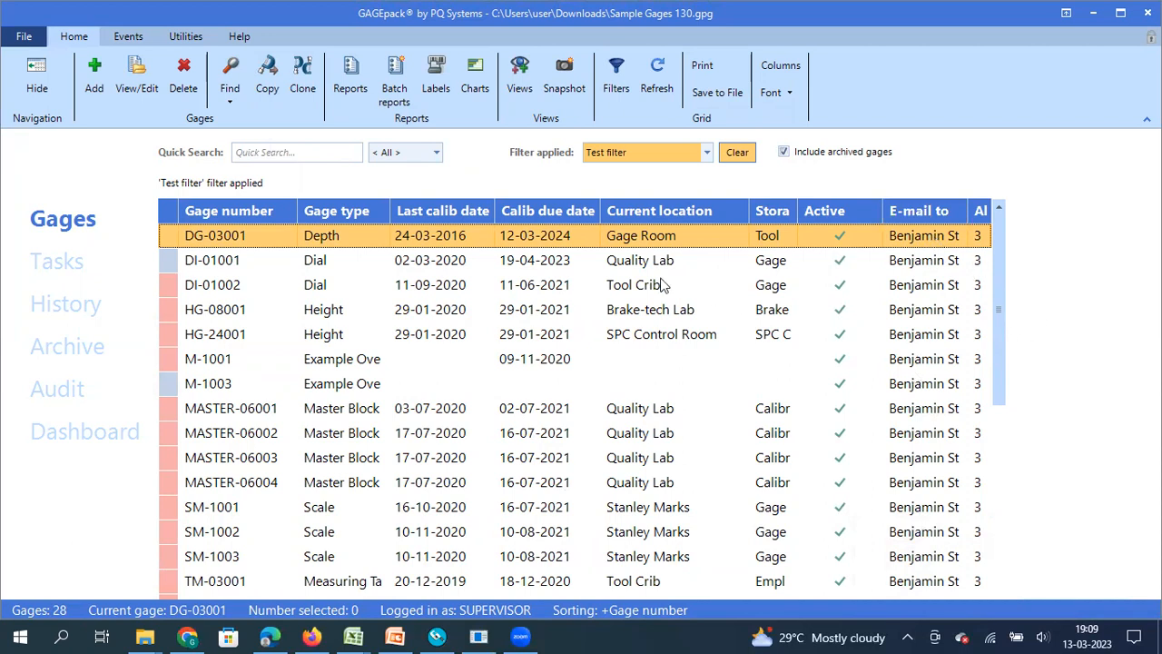
- Include archived gages, clear the filter, then reapply Test filter from the dropdown
{"action": "left_click", "coordinate": [783, 152]}
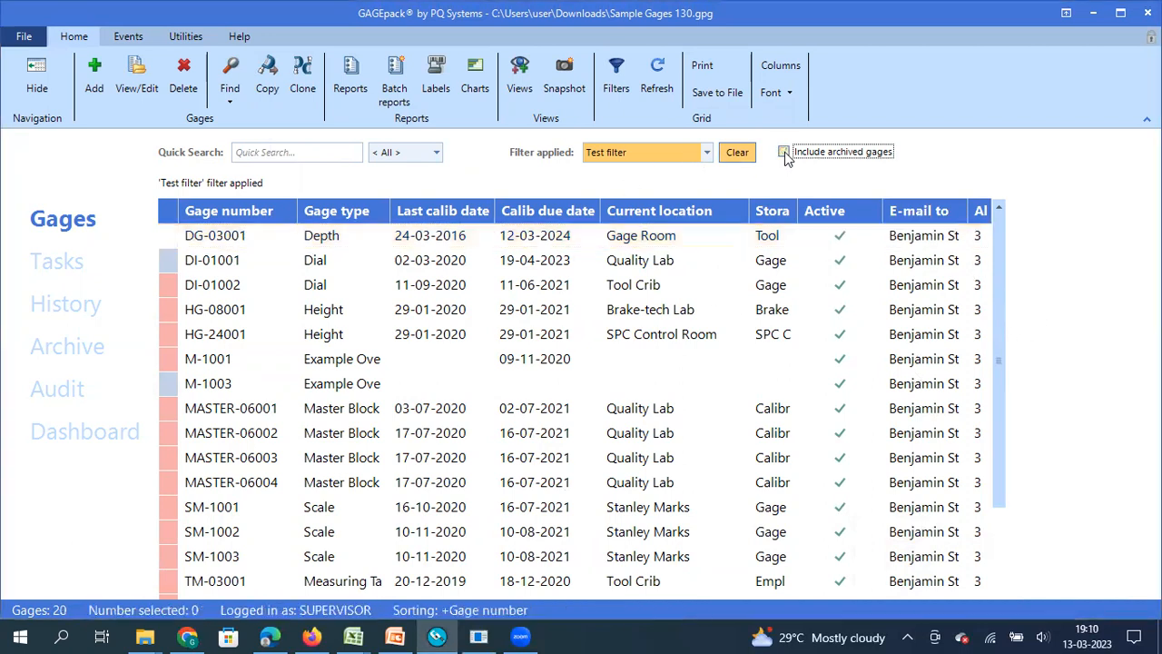
{"action": "left_click", "coordinate": [737, 152]}
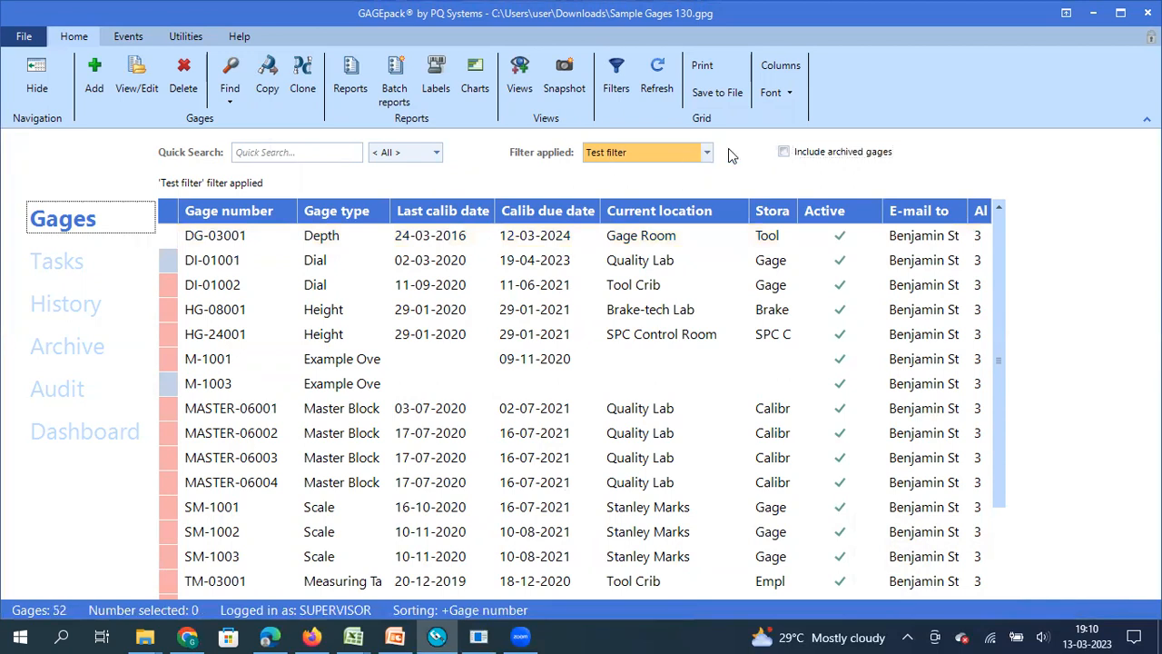
{"action": "left_click", "coordinate": [784, 151]}
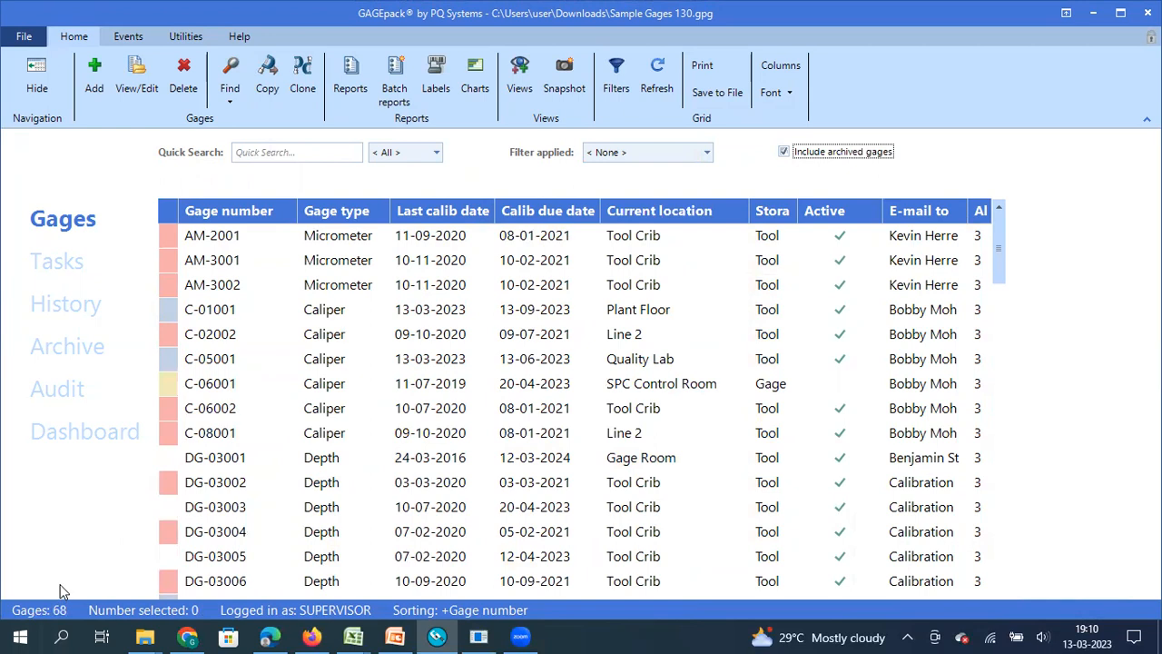
{"action": "left_click", "coordinate": [707, 153]}
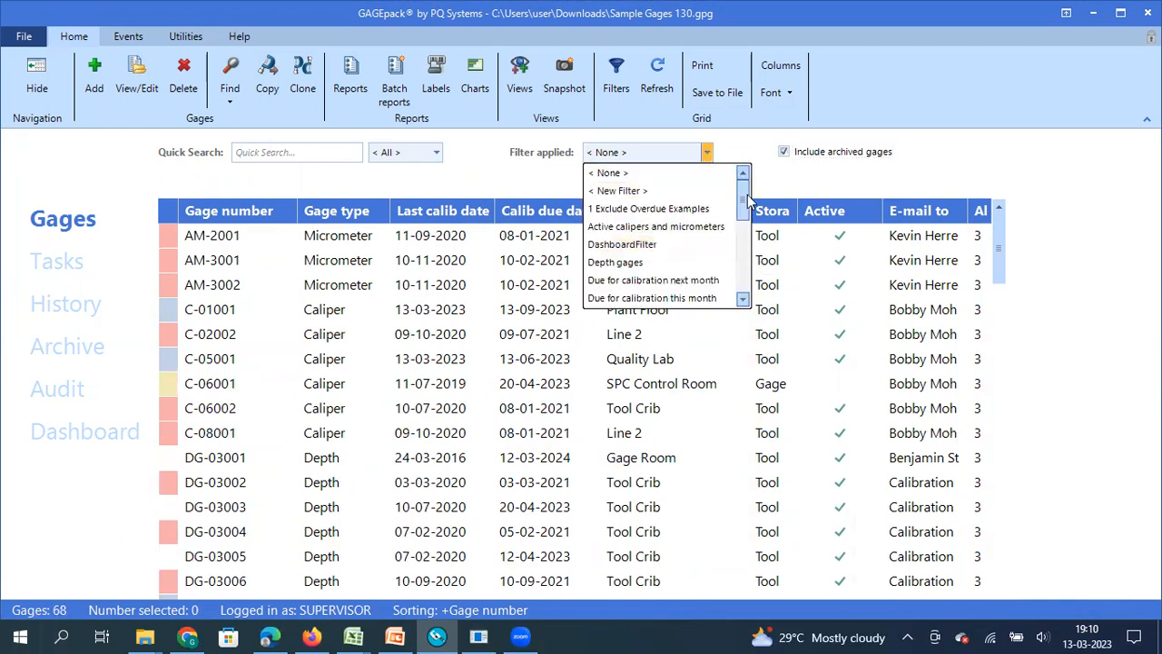
{"action": "left_click_drag", "start_coordinate": [742, 200], "coordinate": [743, 272]}
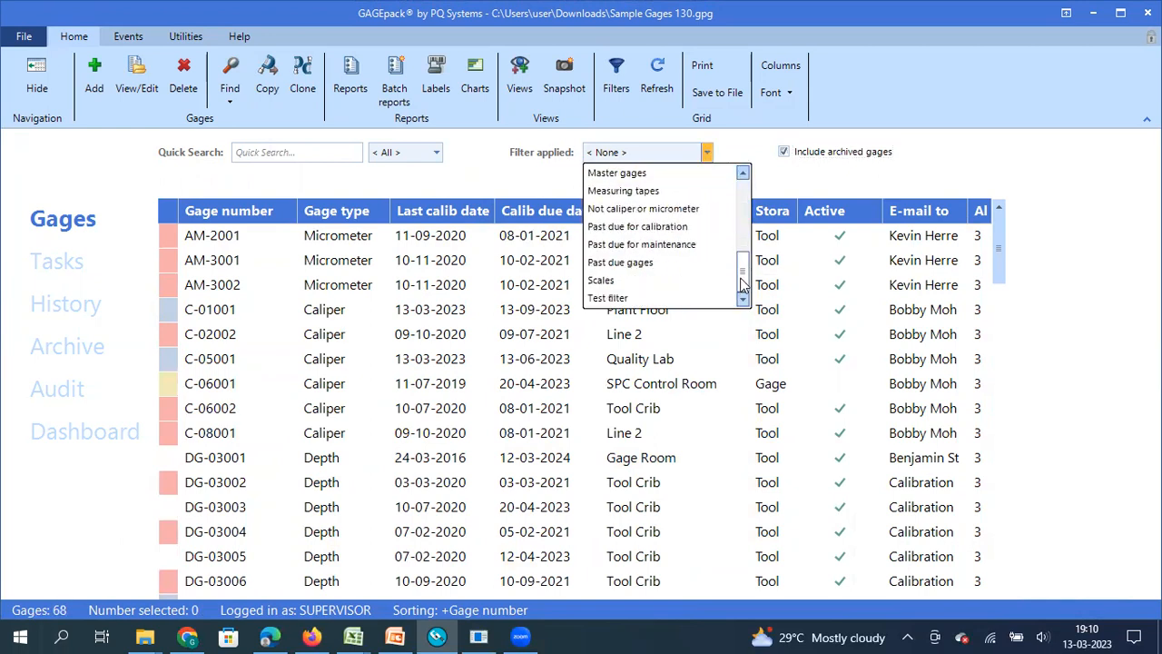
{"action": "left_click", "coordinate": [623, 298]}
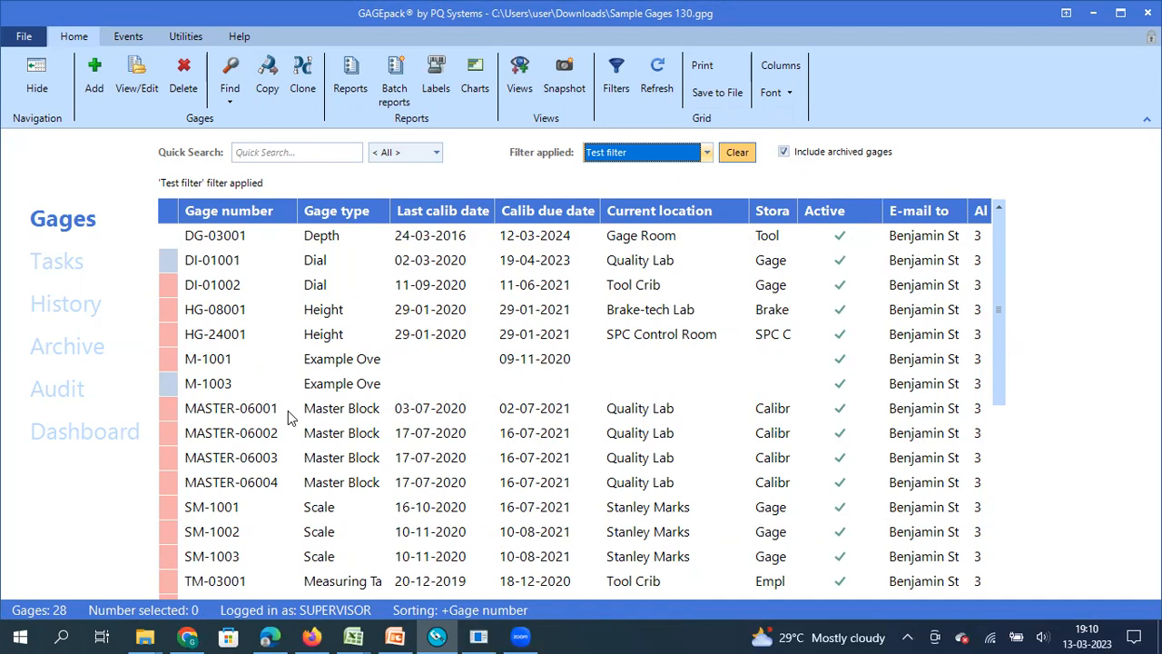
- Show the Utilities tools and list the Search-Replace choices
{"action": "left_click", "coordinate": [179, 35]}
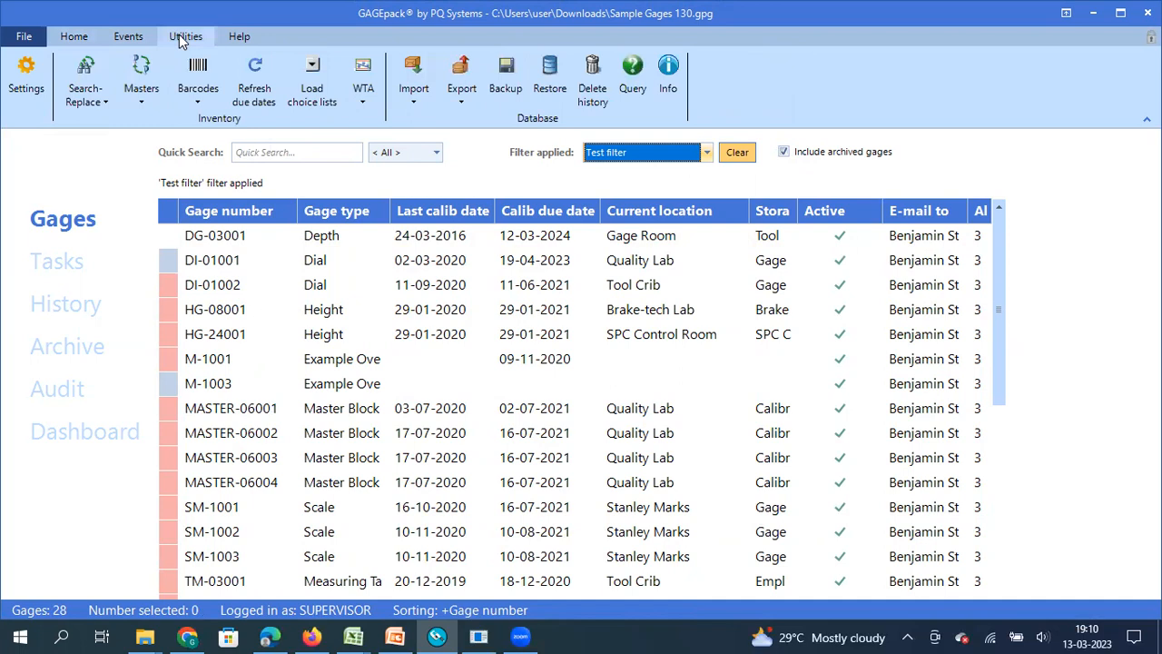
{"action": "left_click", "coordinate": [105, 102]}
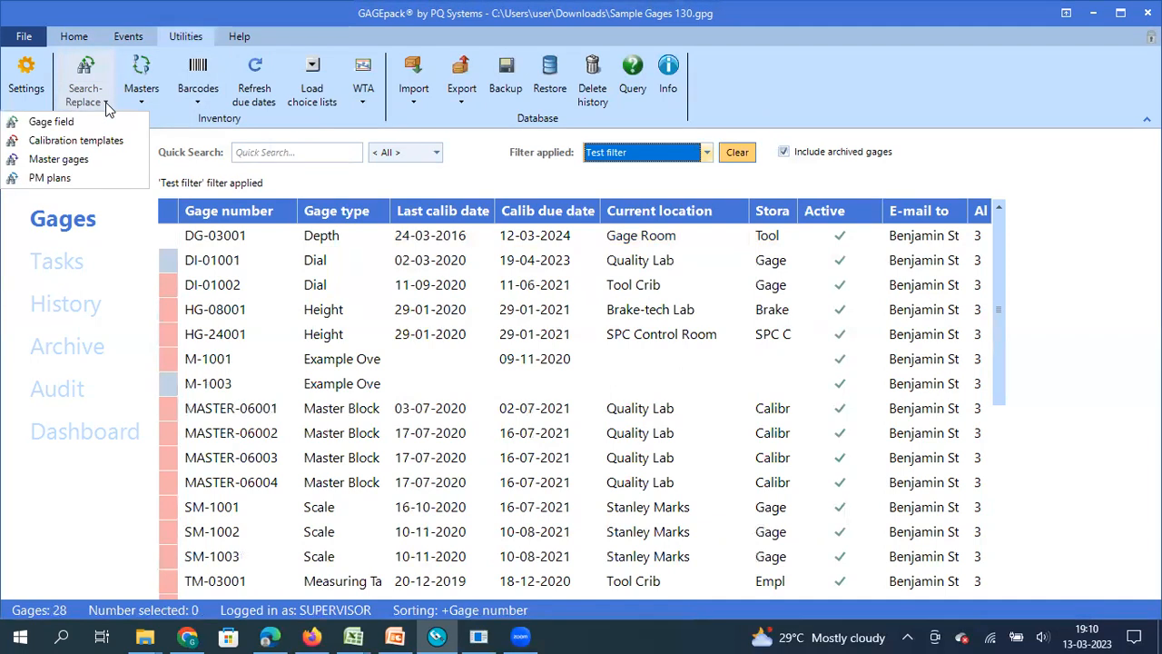
- Switch to the Study of Blockchain workbook's raw data sheet and select column C
{"action": "left_click", "coordinate": [363, 636]}
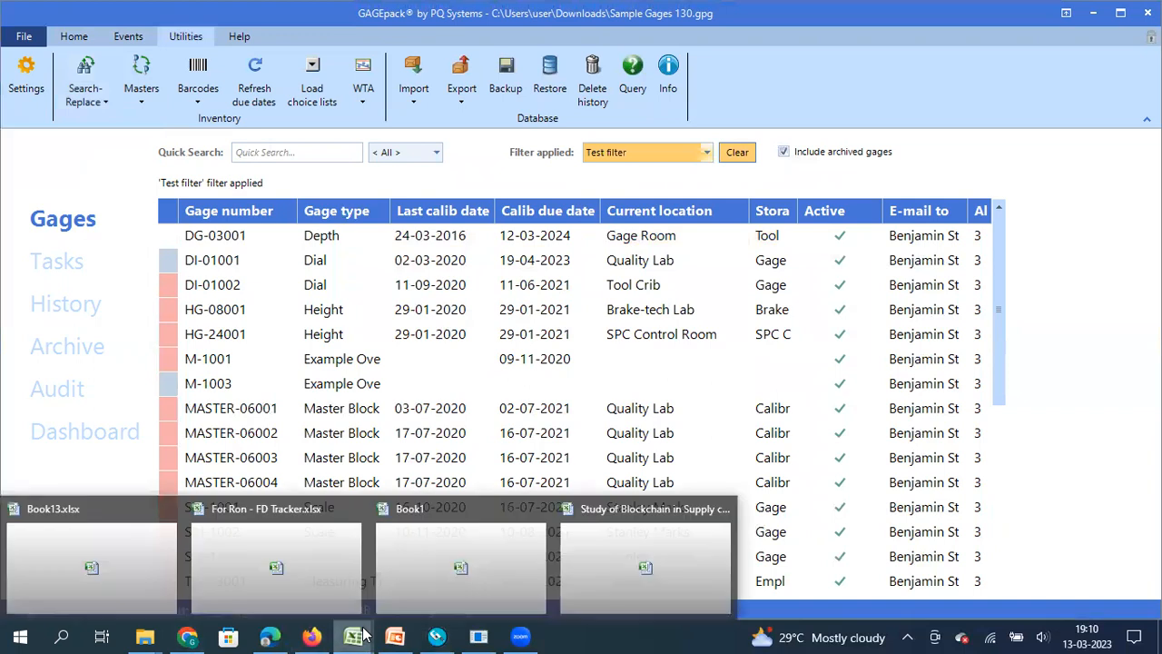
{"action": "left_click", "coordinate": [630, 582]}
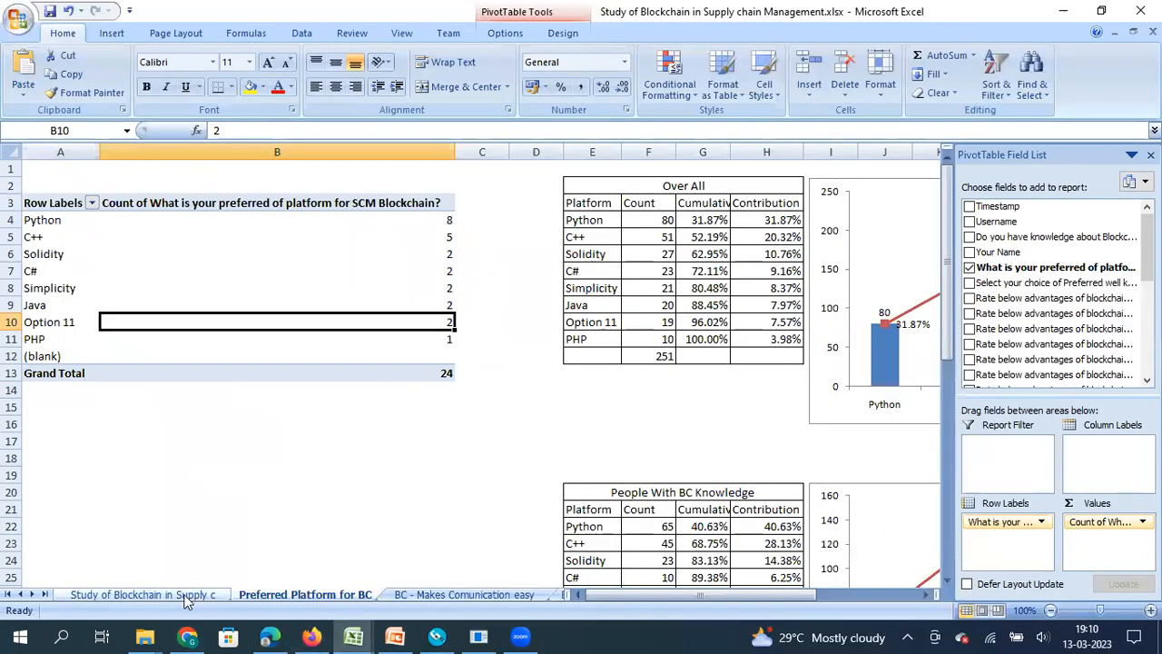
{"action": "left_click", "coordinate": [143, 594]}
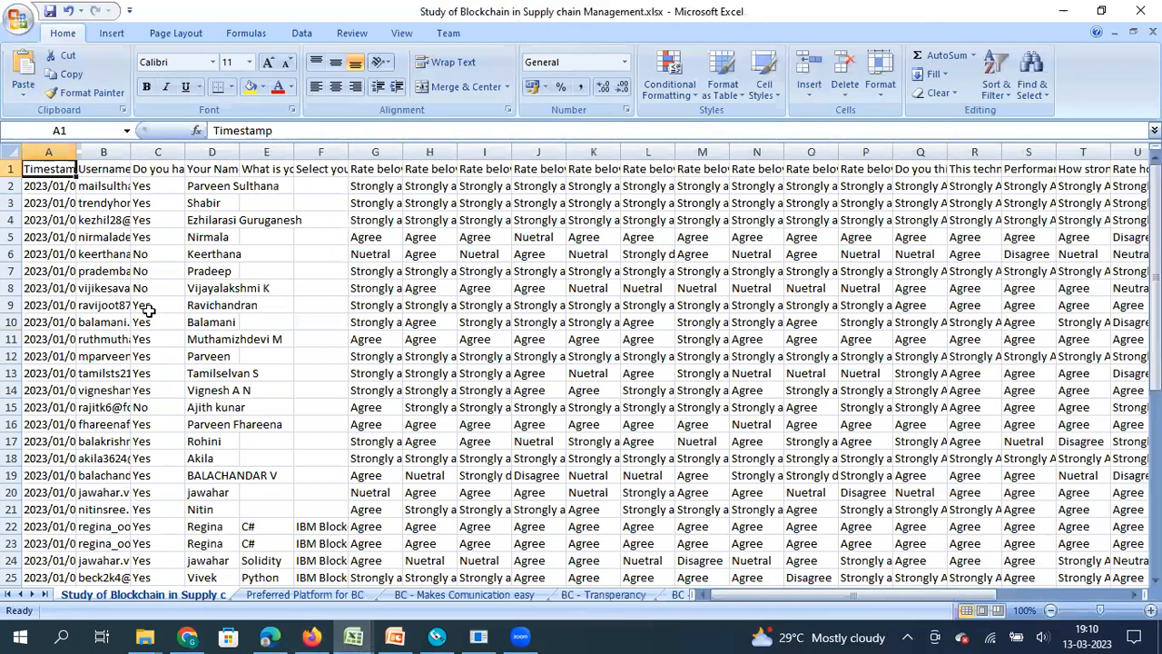
{"action": "left_click", "coordinate": [150, 151]}
- Replace every Yes with Correct in column C, making 34 replacements
{"action": "key", "text": "ctrl+f"}
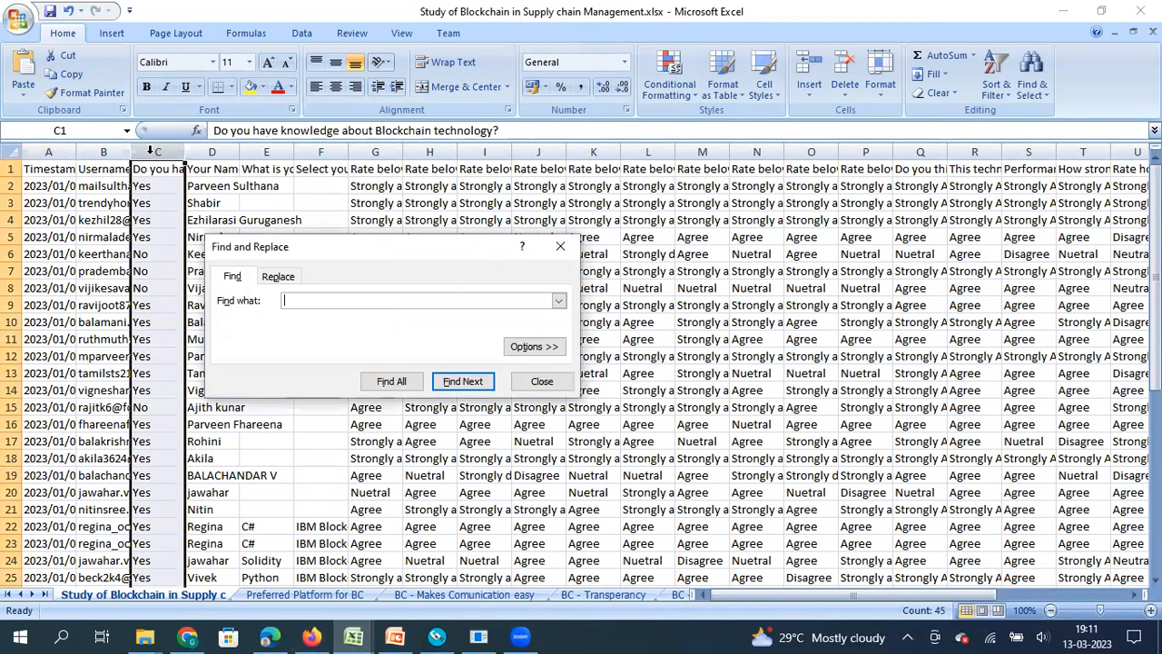
{"action": "left_click", "coordinate": [284, 276]}
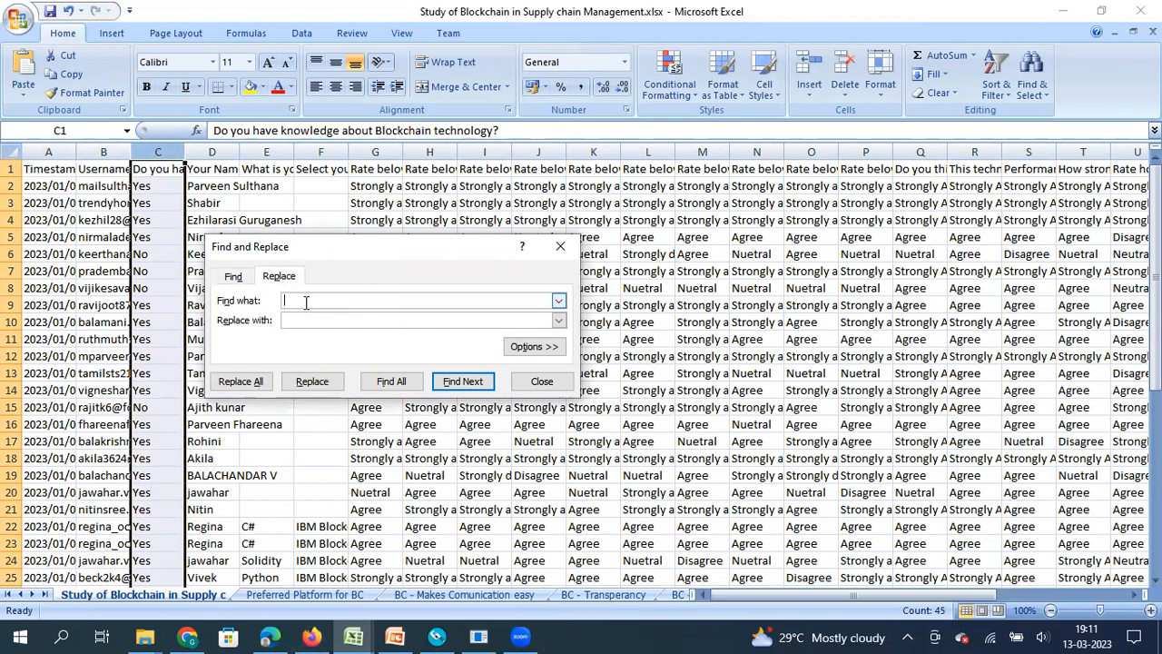
{"action": "left_click", "coordinate": [301, 320]}
{"action": "left_click", "coordinate": [231, 385]}
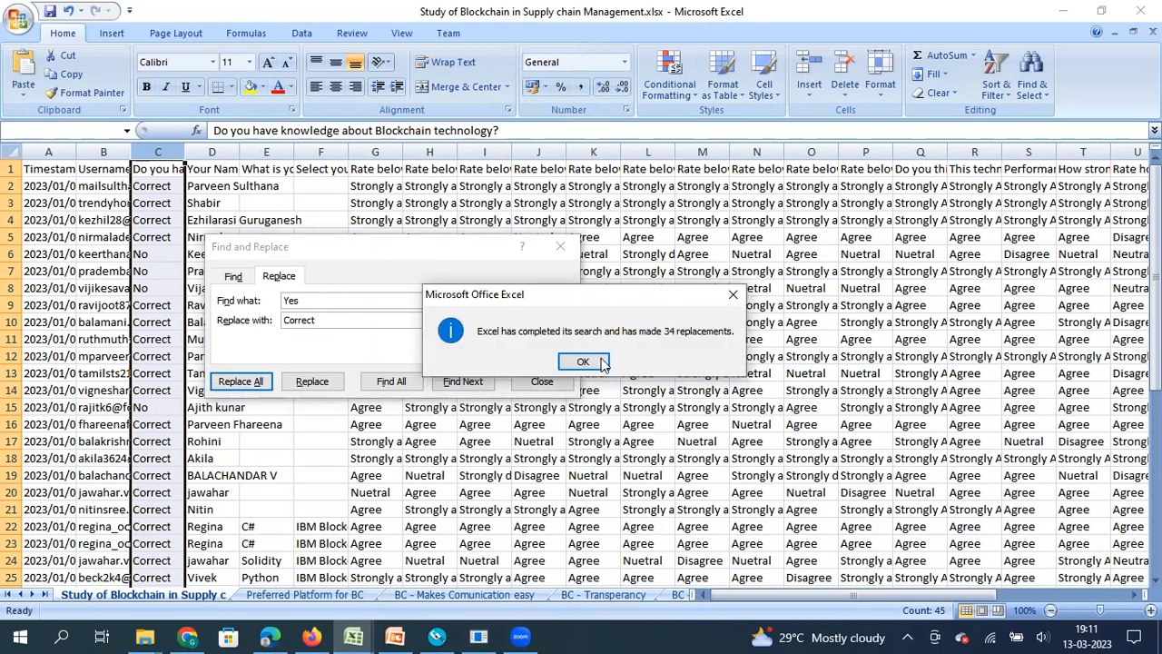
{"action": "left_click", "coordinate": [582, 363]}
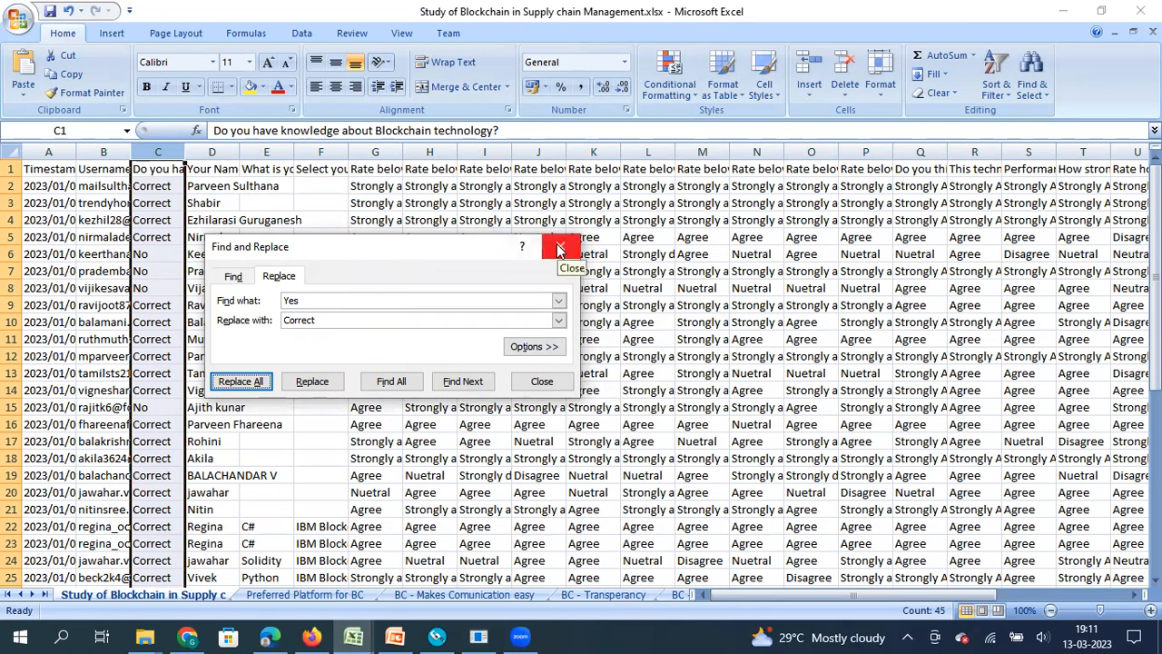
{"action": "left_click", "coordinate": [559, 249]}
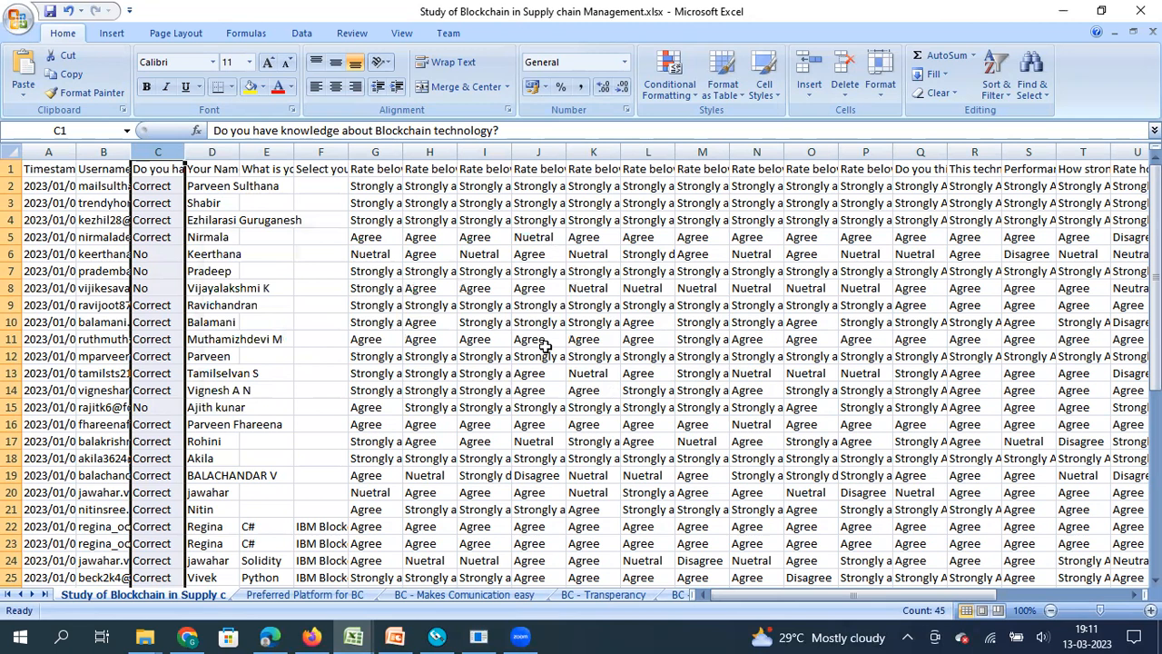
- Back in GAGEpack, open and close the gage card for DG-03001
{"action": "left_click", "coordinate": [437, 635]}
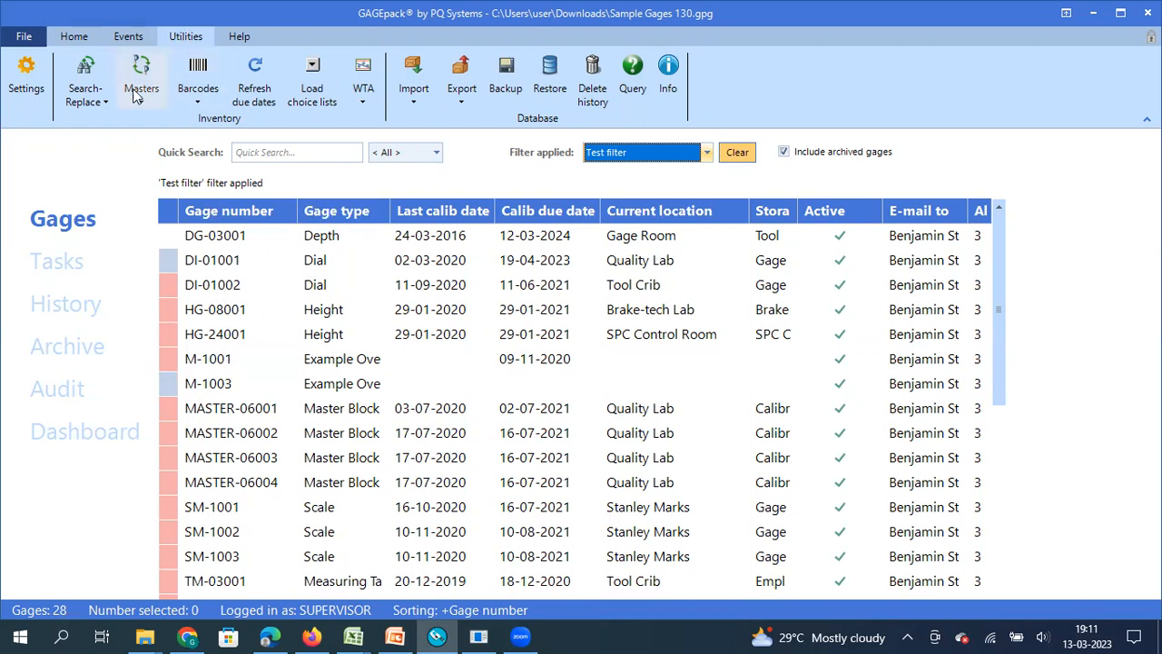
{"action": "left_click", "coordinate": [95, 100]}
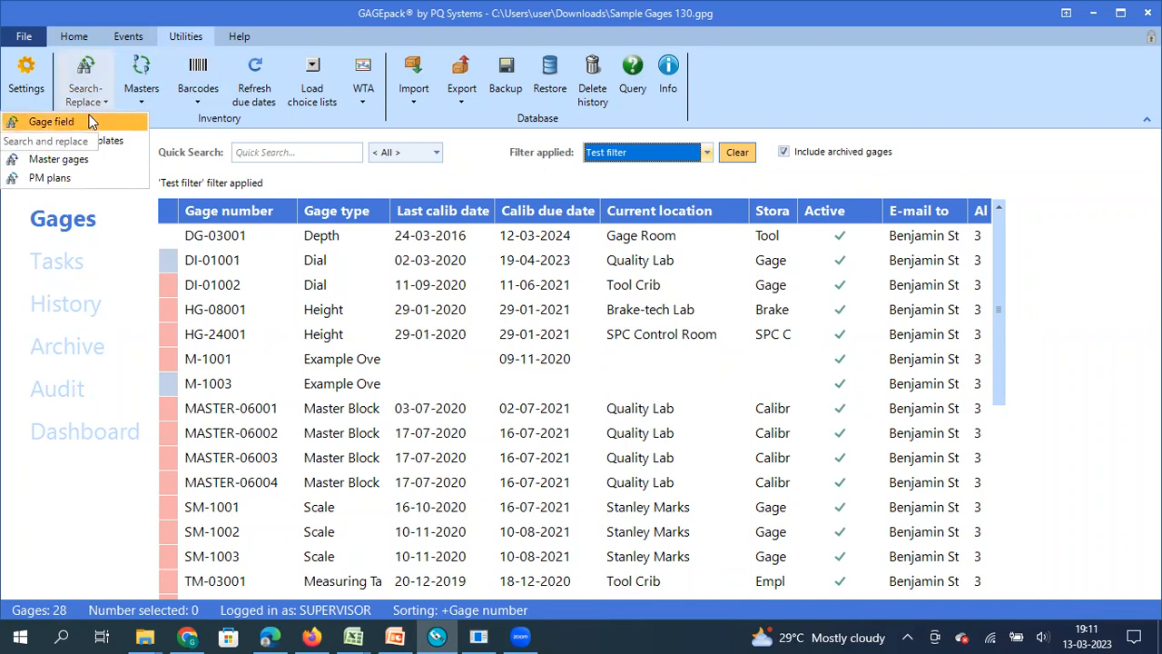
{"action": "left_click", "coordinate": [226, 239]}
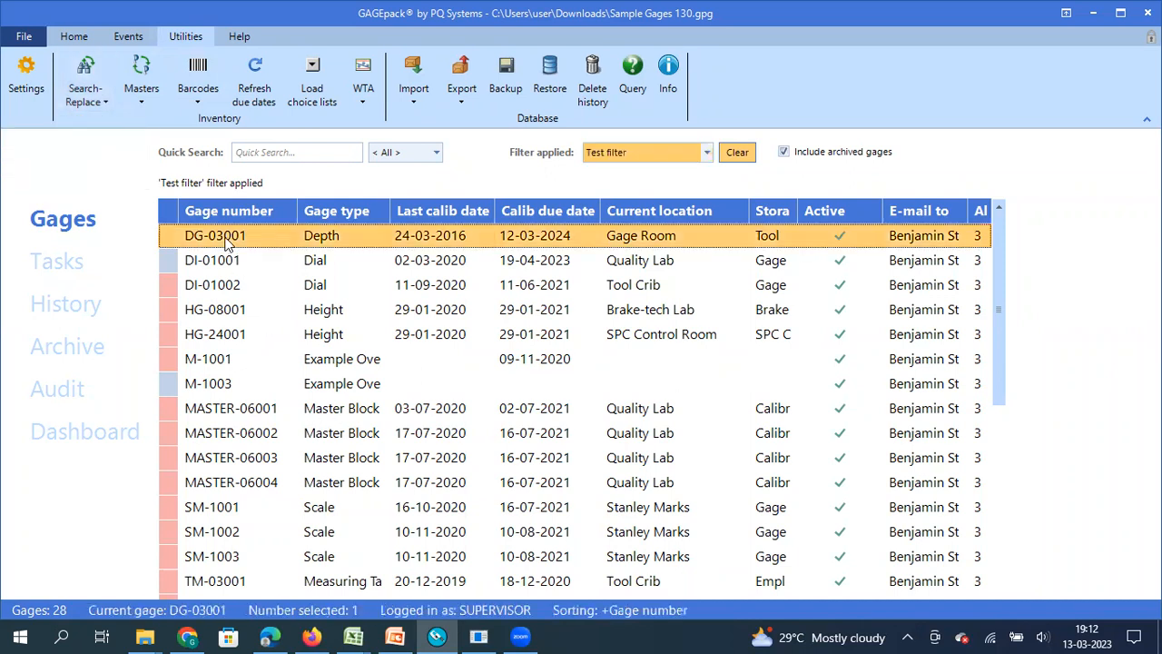
{"action": "double_click", "coordinate": [226, 239]}
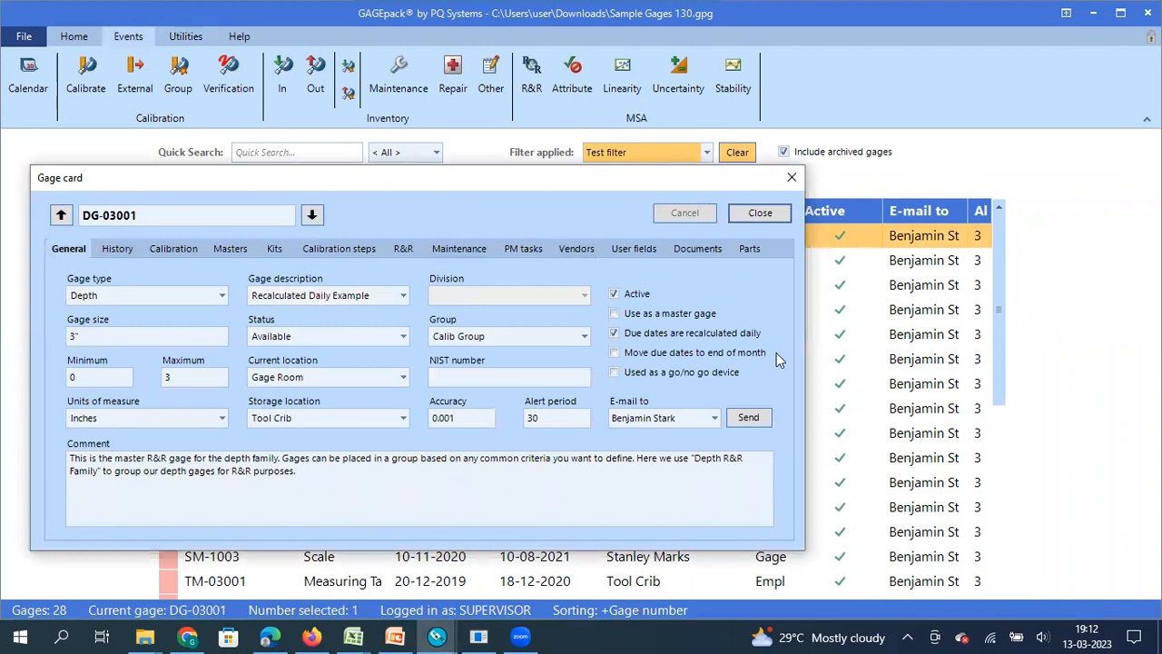
{"action": "left_click", "coordinate": [792, 179]}
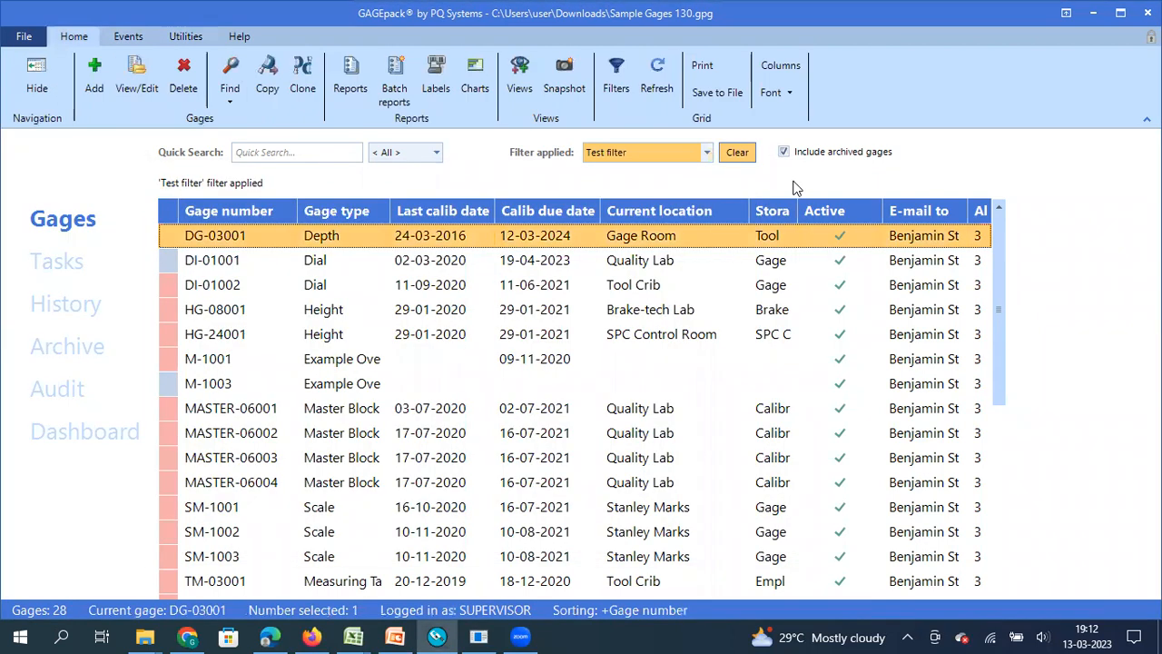
- Start Search-Replace on Gage field for the 28 Test filter gages
{"action": "left_click", "coordinate": [128, 37]}
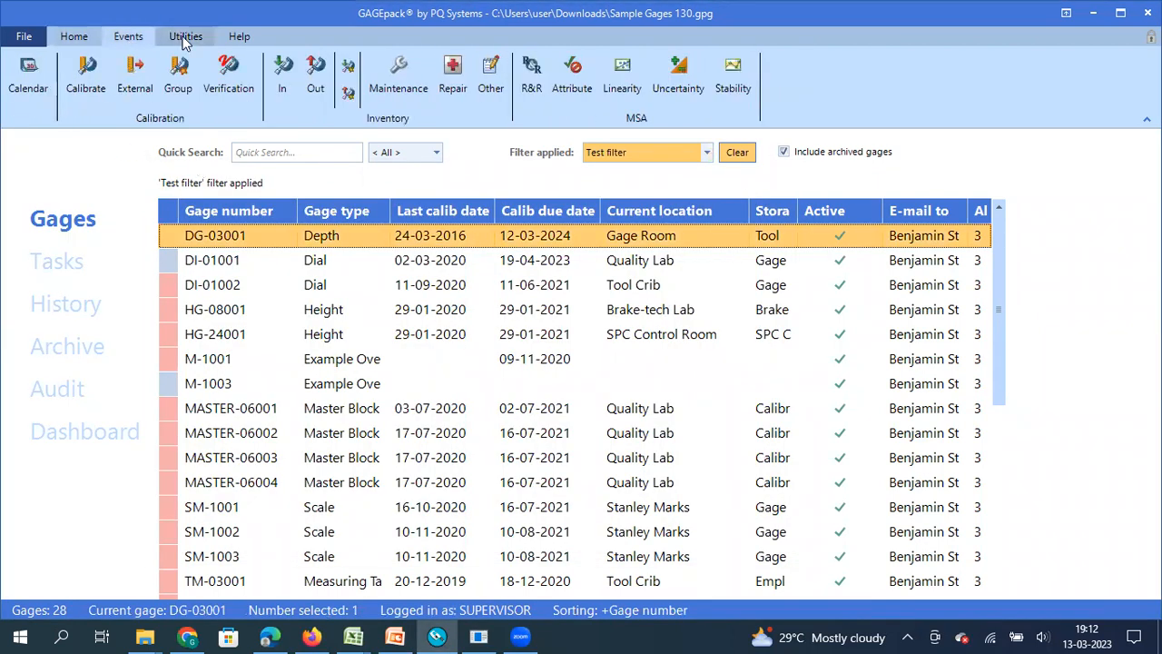
{"action": "left_click", "coordinate": [184, 36]}
{"action": "left_click", "coordinate": [107, 97]}
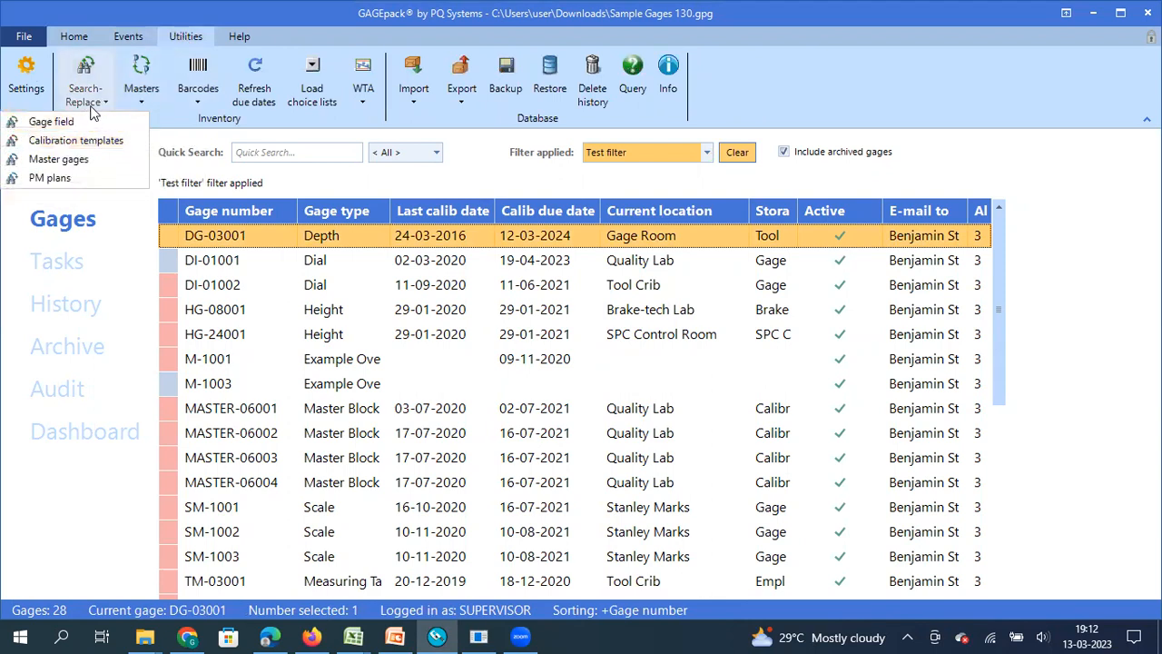
{"action": "left_click", "coordinate": [78, 119]}
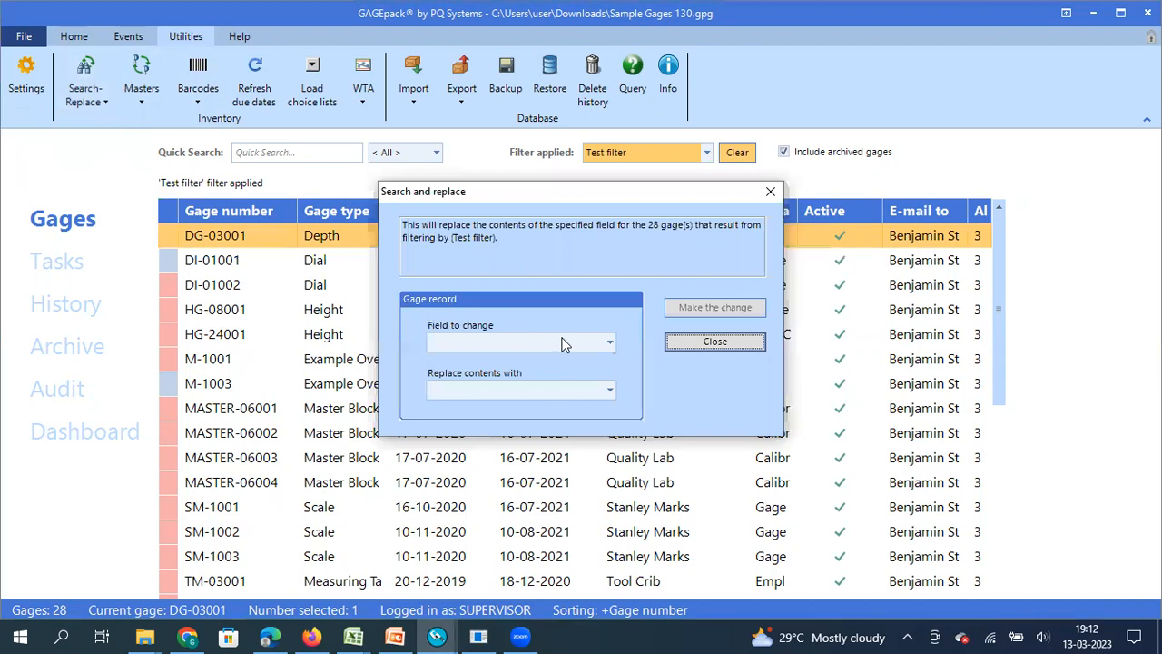
- Set the field to change to EmailTo and the replacement value to the new contact
{"action": "left_click", "coordinate": [610, 343]}
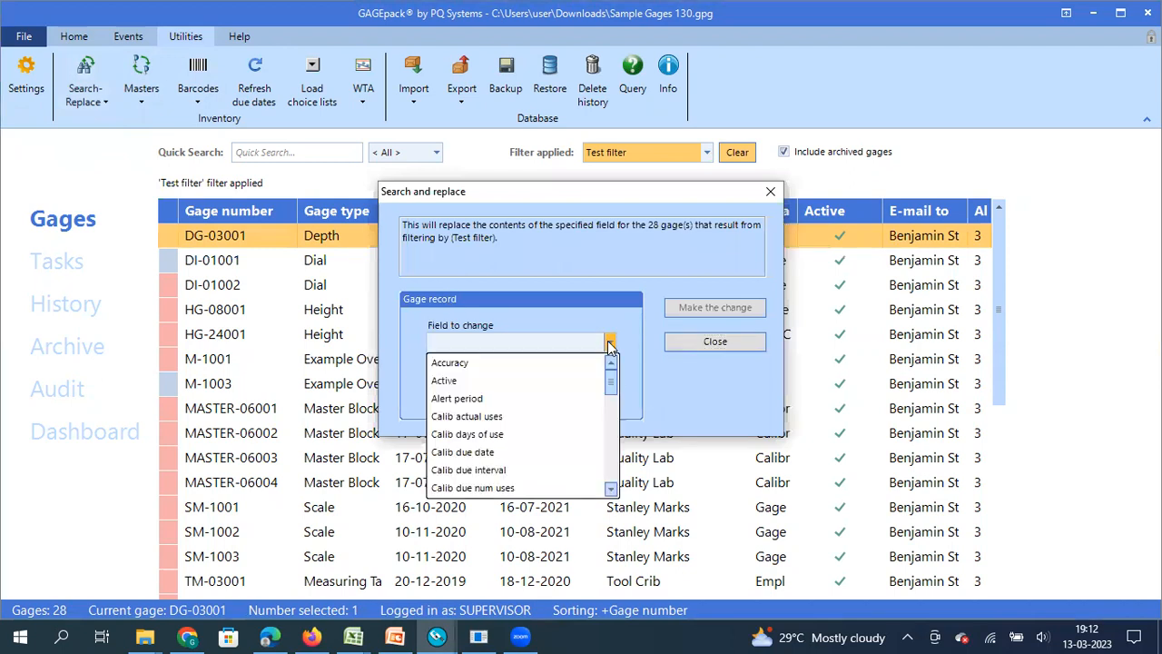
{"action": "left_click", "coordinate": [611, 489]}
{"action": "left_click", "coordinate": [611, 488]}
{"action": "left_click", "coordinate": [611, 488]}
{"action": "left_click", "coordinate": [611, 488]}
{"action": "left_click", "coordinate": [610, 488]}
{"action": "double_click", "coordinate": [611, 488]}
{"action": "left_click", "coordinate": [611, 489]}
{"action": "double_click", "coordinate": [611, 488]}
{"action": "double_click", "coordinate": [611, 488]}
{"action": "left_click", "coordinate": [611, 489]}
{"action": "double_click", "coordinate": [611, 488]}
{"action": "left_click", "coordinate": [611, 489]}
{"action": "left_click", "coordinate": [611, 489]}
{"action": "left_click", "coordinate": [611, 489]}
{"action": "left_click", "coordinate": [466, 434]}
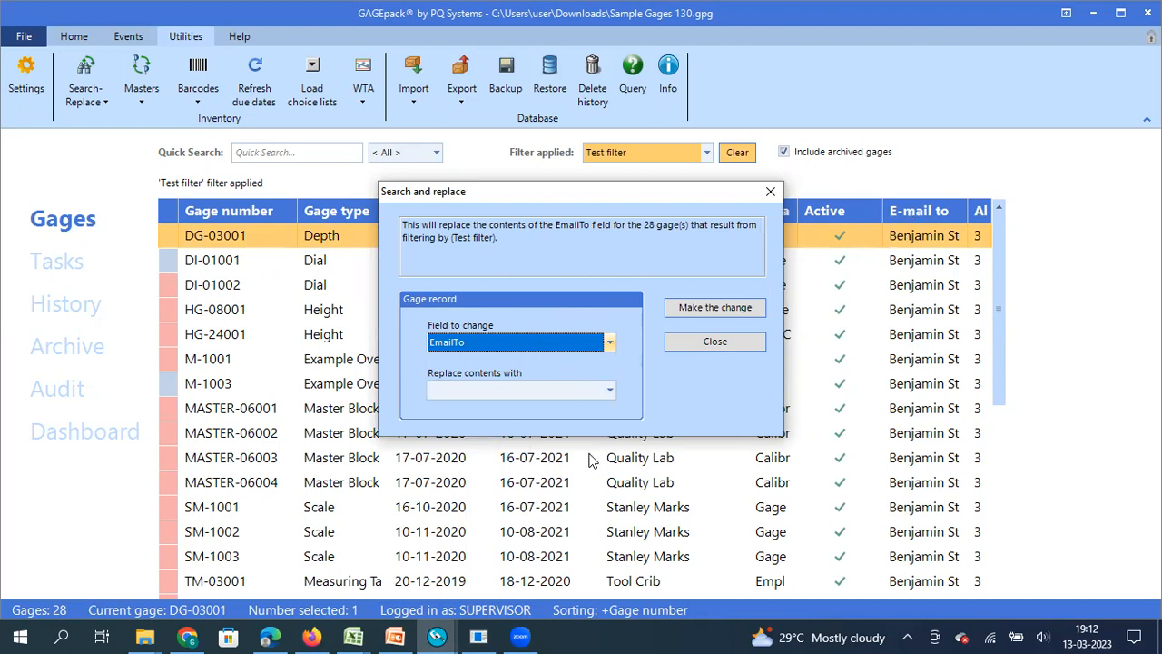
{"action": "left_click", "coordinate": [611, 391]}
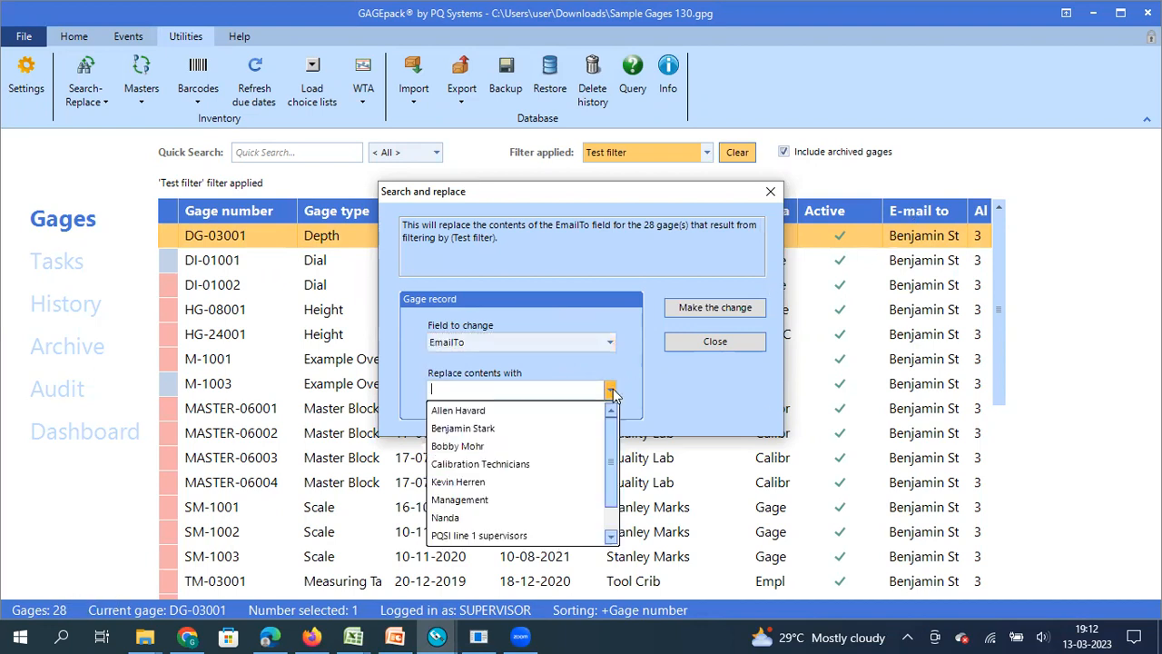
{"action": "left_click", "coordinate": [611, 537]}
{"action": "left_click", "coordinate": [612, 536]}
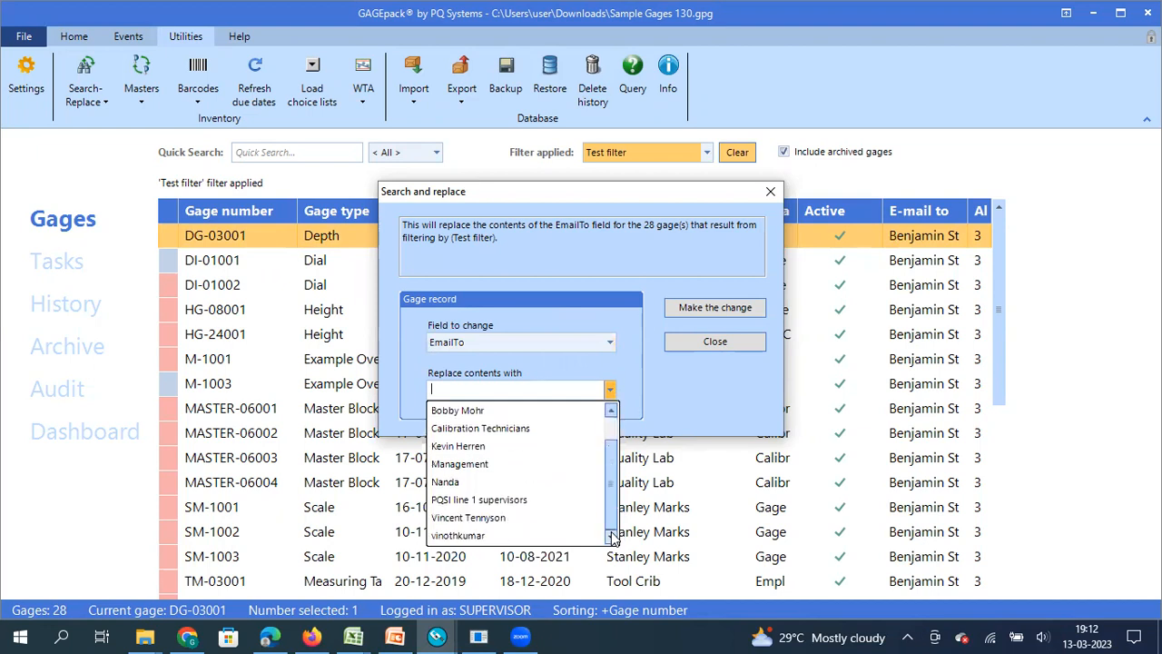
{"action": "left_click", "coordinate": [464, 536]}
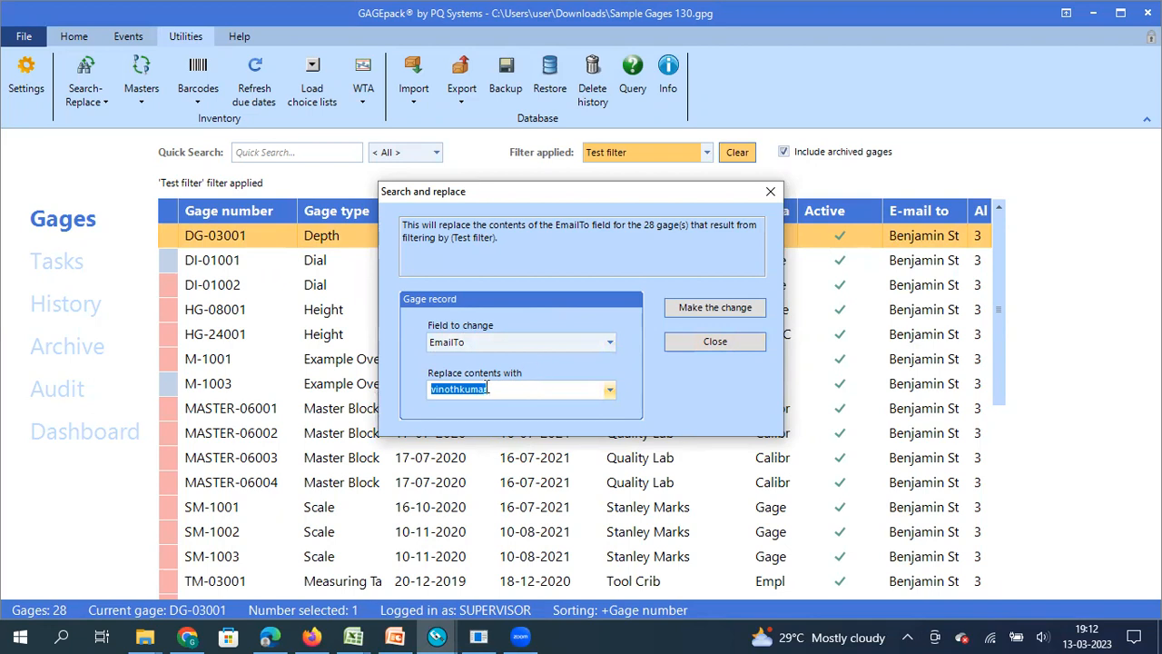
- Apply the replacement to the 28 filtered gages, logging the reason 'role change'
{"action": "left_click", "coordinate": [698, 311]}
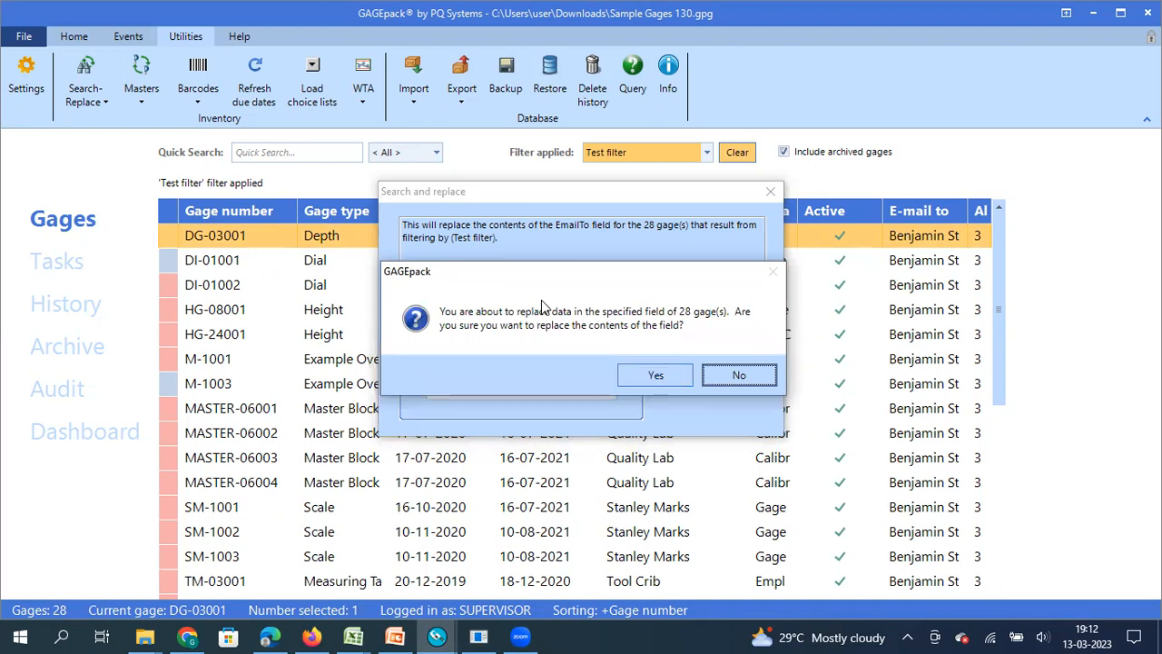
{"action": "left_click", "coordinate": [656, 376]}
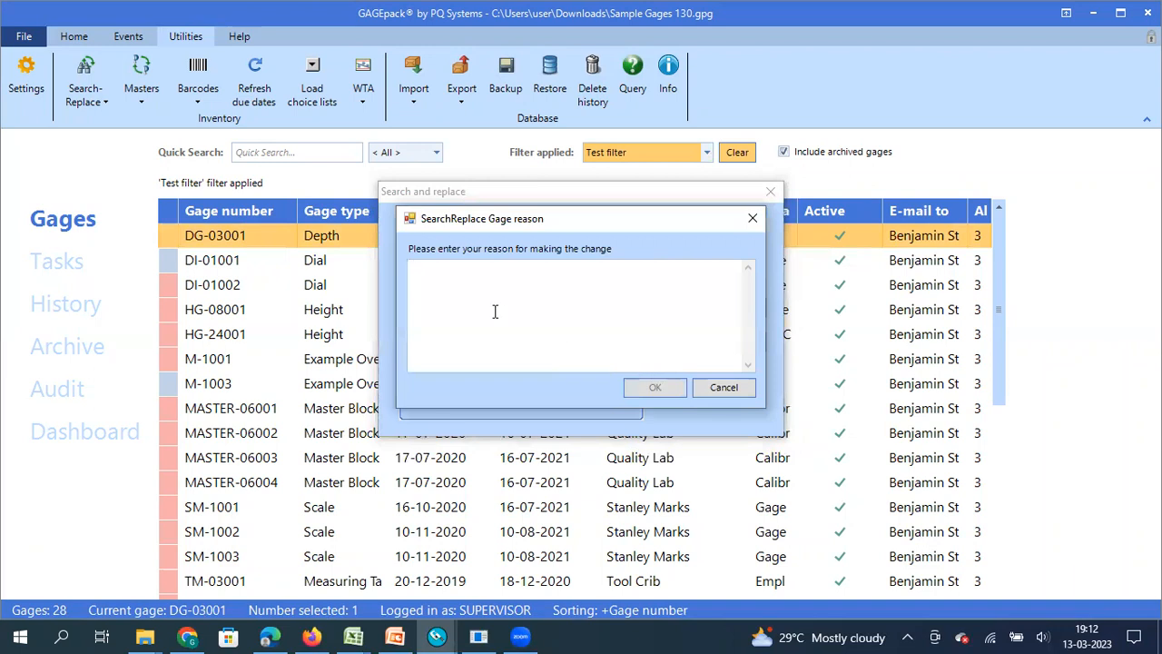
{"action": "type", "text": "role chna"}
{"action": "key", "text": "BackSpace"}
{"action": "key", "text": "BackSpace"}
{"action": "type", "text": "ange"}
{"action": "left_click", "coordinate": [655, 387]}
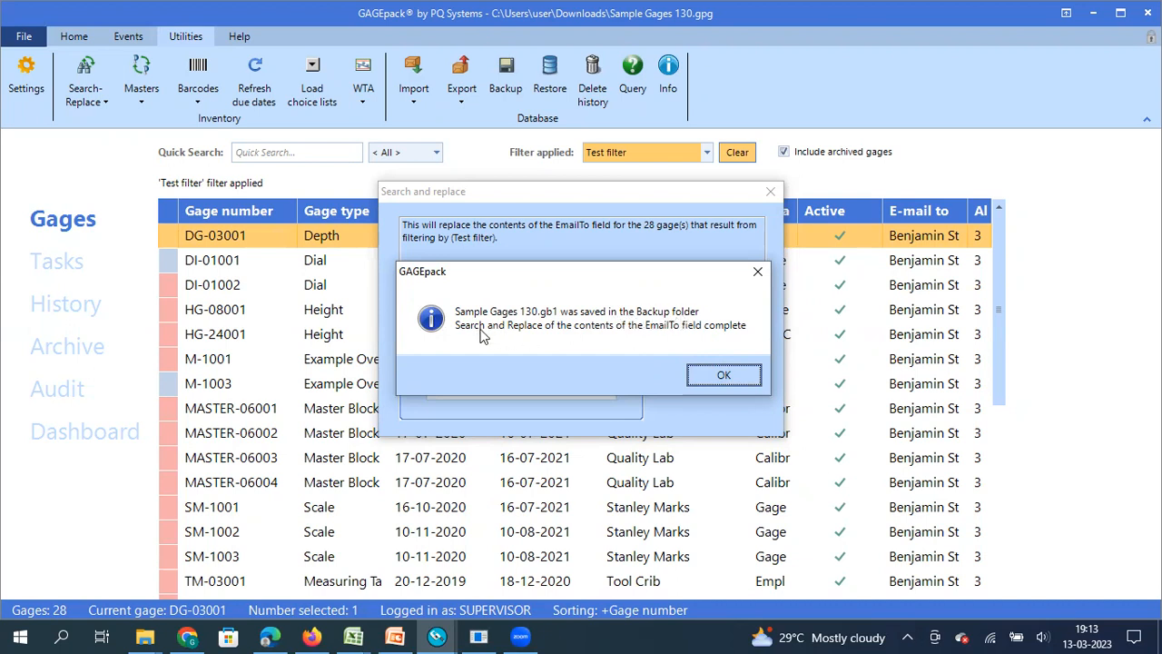
{"action": "left_click", "coordinate": [717, 375]}
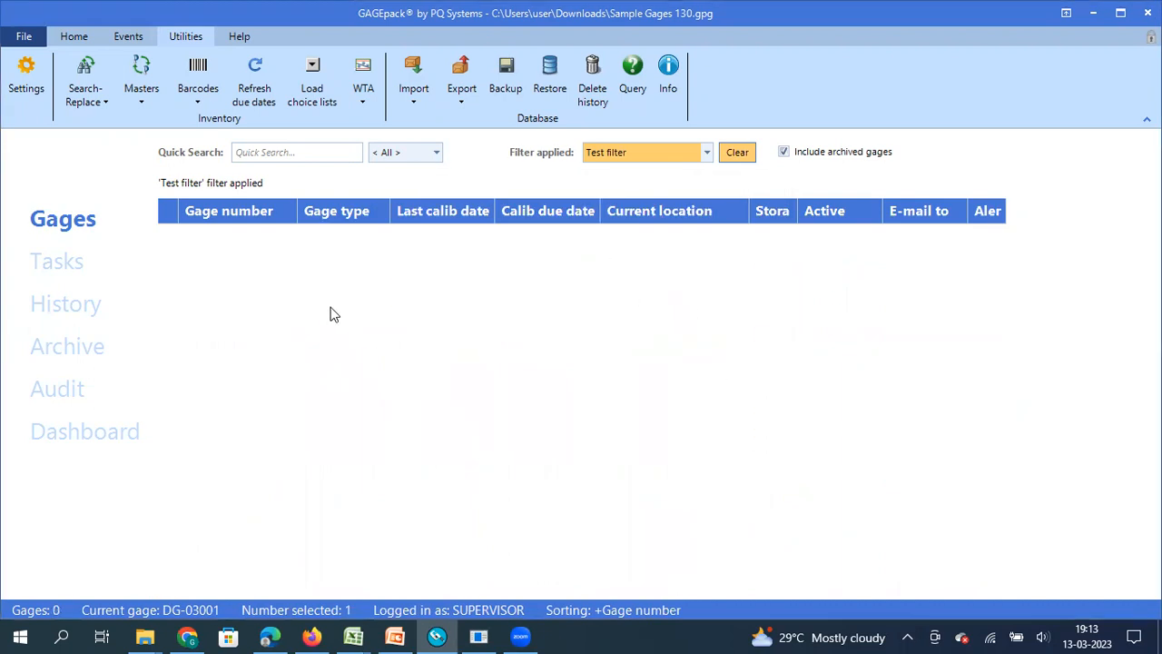
- Clear the active filter so the grid shows all gages
{"action": "left_click", "coordinate": [707, 153]}
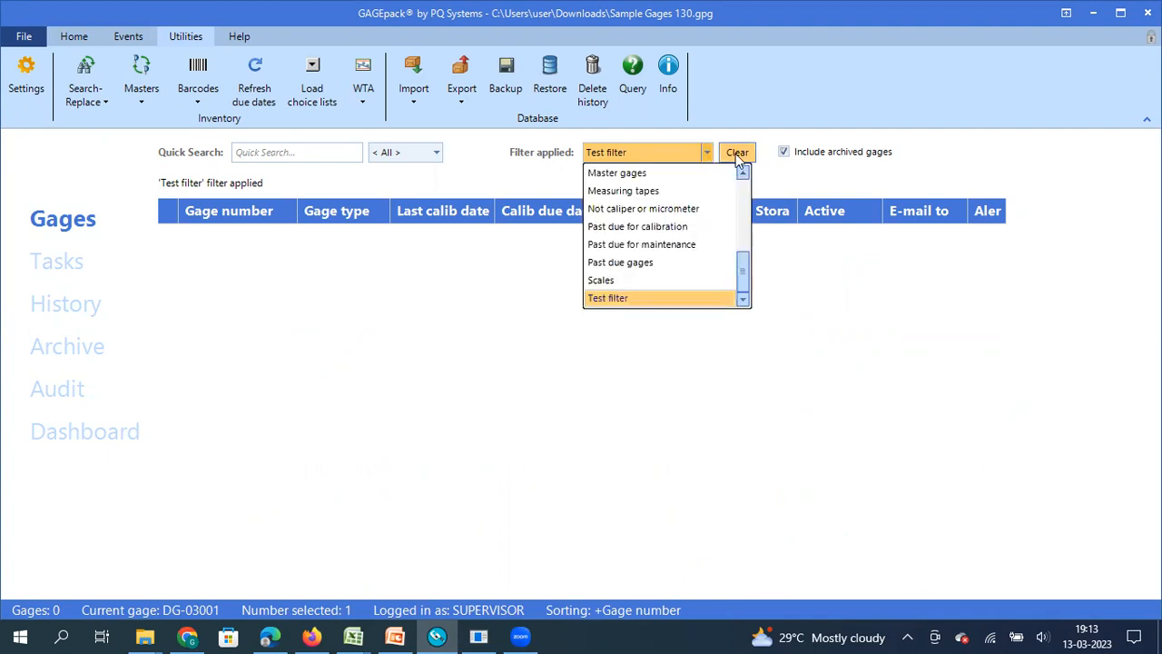
{"action": "left_click", "coordinate": [735, 152]}
{"action": "left_click", "coordinate": [735, 153]}
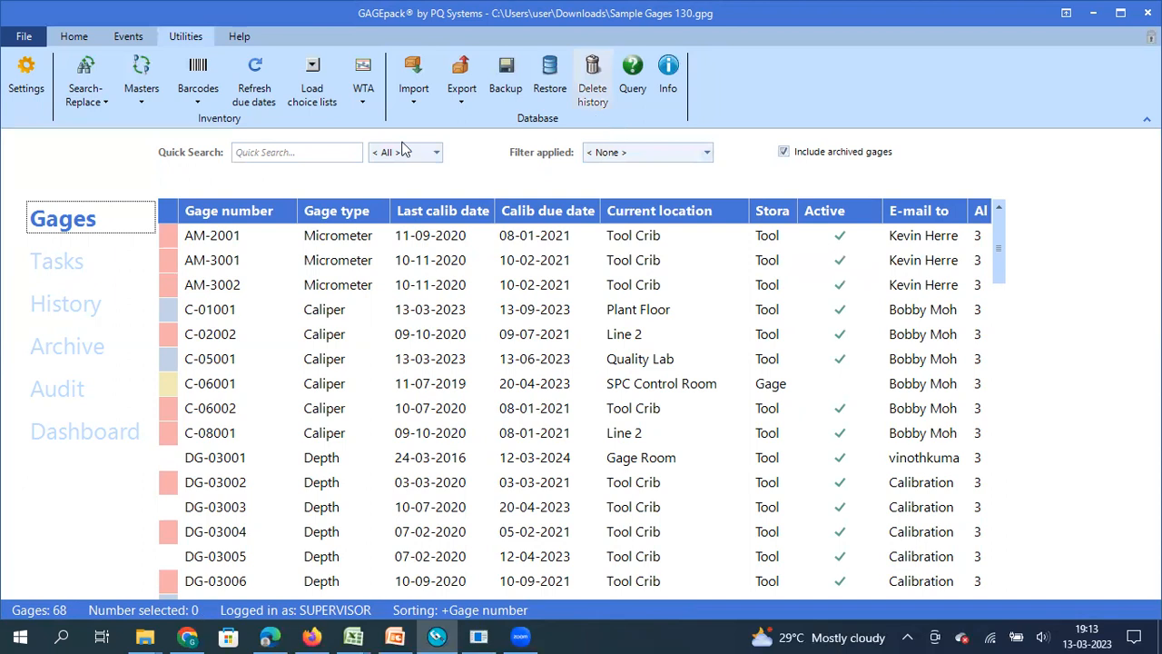
- Change Test filter's EmailTo condition value to the new contact and apply the filter
{"action": "left_click", "coordinate": [73, 37]}
{"action": "left_click", "coordinate": [614, 88]}
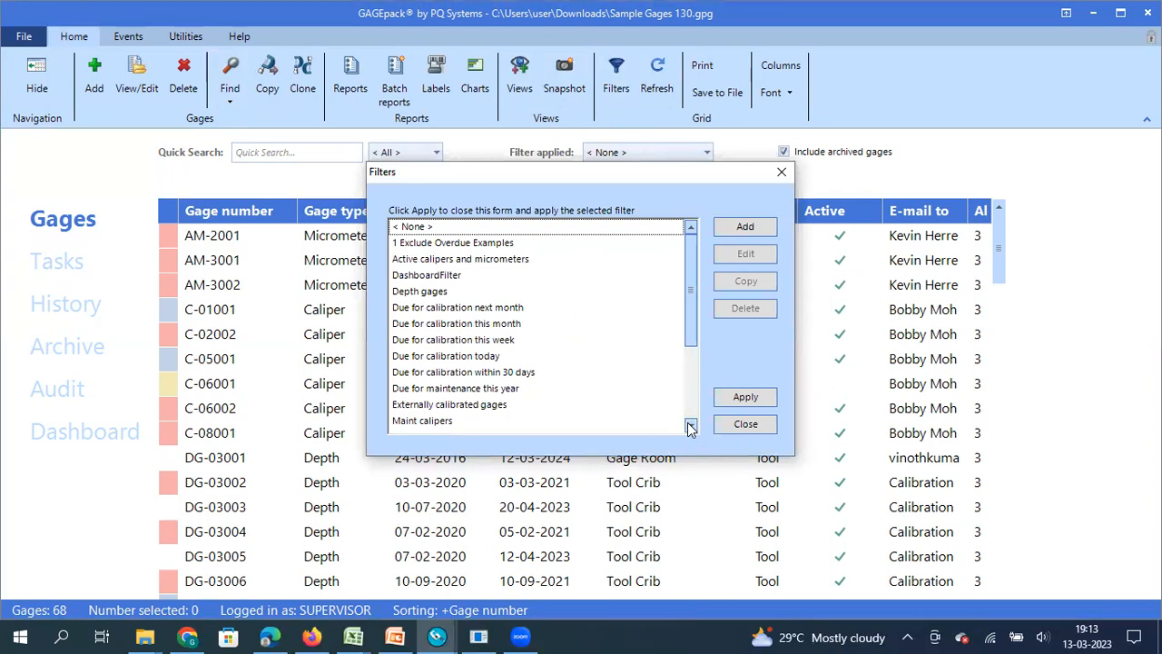
{"action": "scroll", "coordinate": [690, 427], "scroll_direction": "down", "scroll_amount": 3}
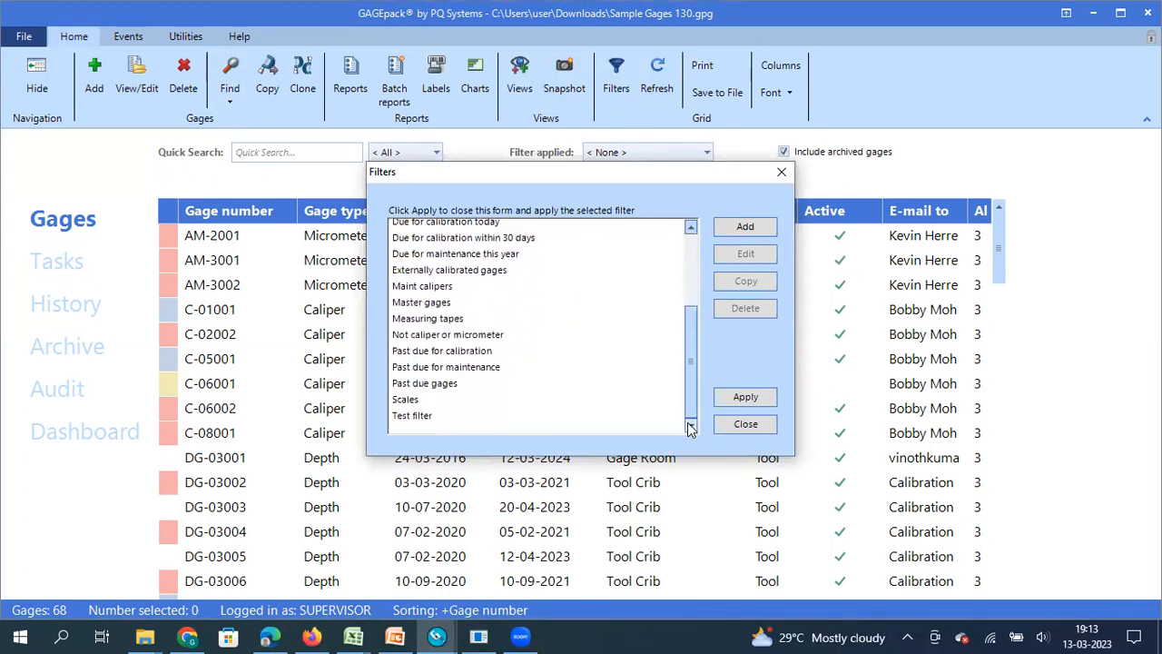
{"action": "left_click", "coordinate": [428, 416]}
{"action": "left_click", "coordinate": [745, 254]}
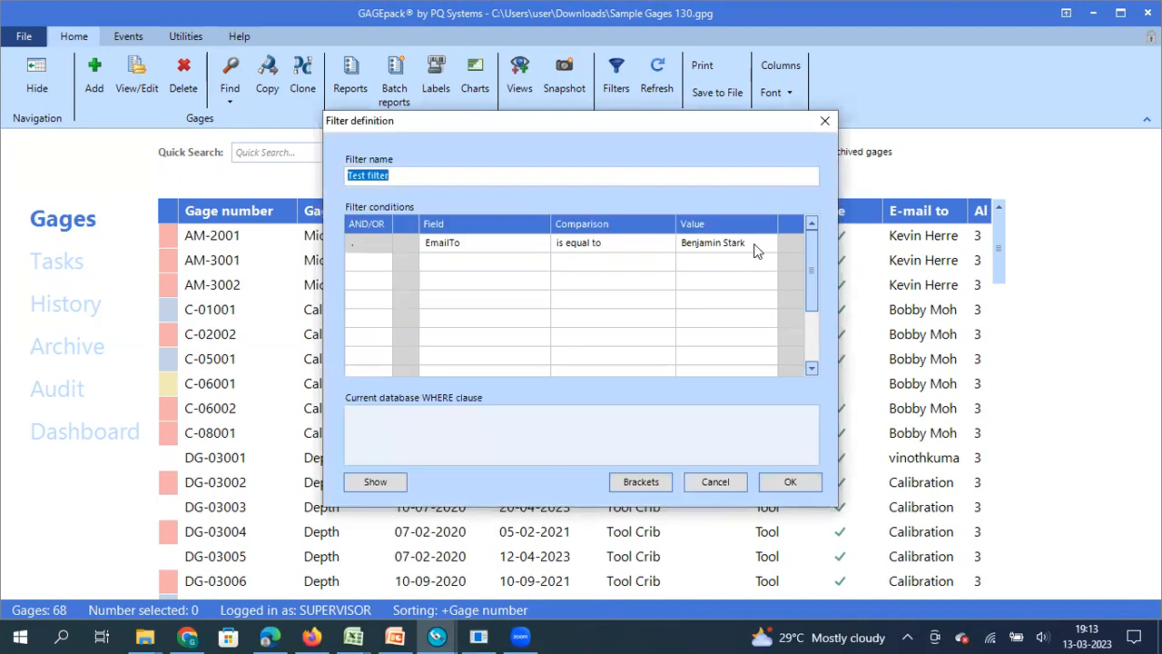
{"action": "left_click", "coordinate": [758, 245]}
{"action": "left_click", "coordinate": [773, 243]}
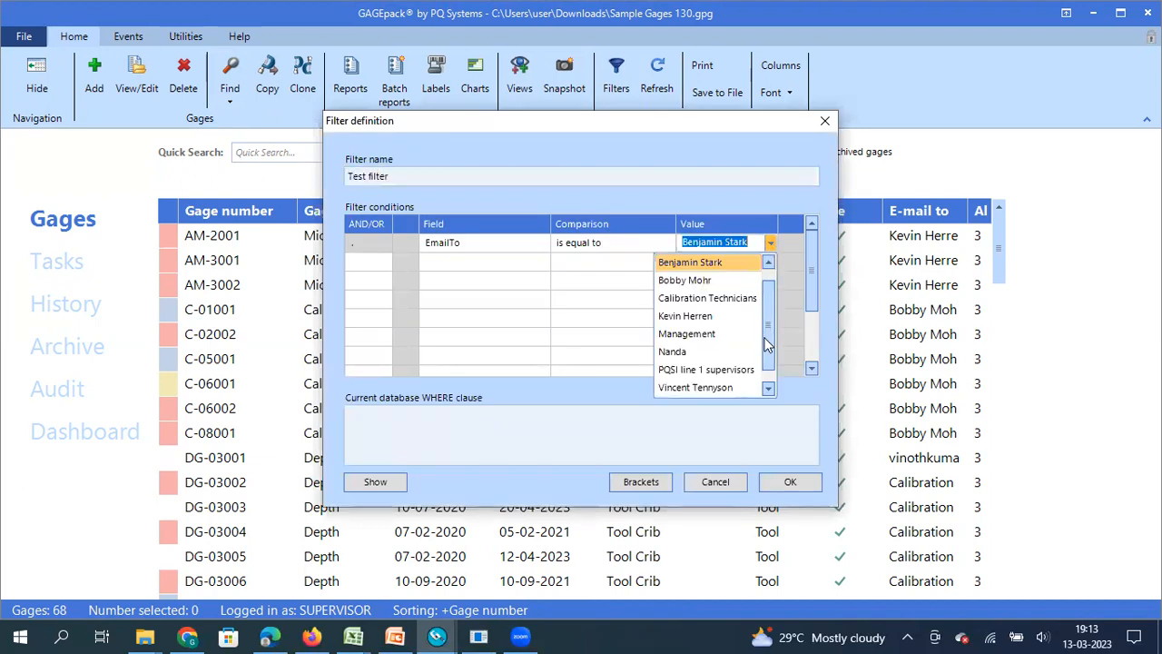
{"action": "scroll", "coordinate": [713, 389], "scroll_direction": "down", "scroll_amount": 1}
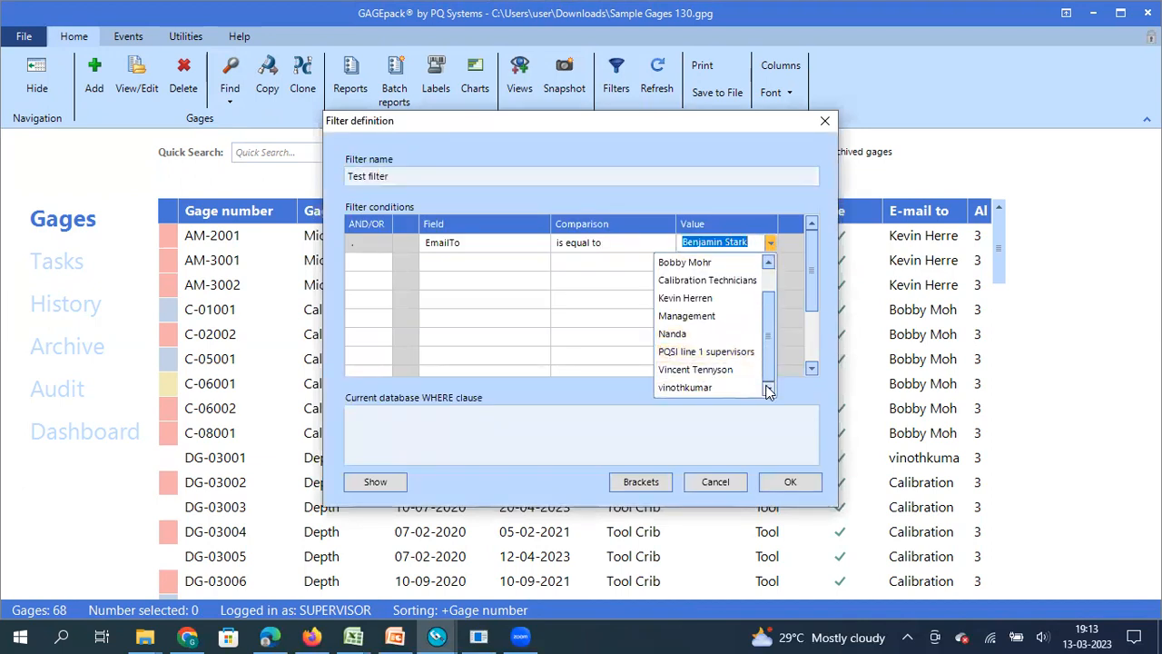
{"action": "left_click", "coordinate": [713, 389]}
{"action": "left_click", "coordinate": [787, 484]}
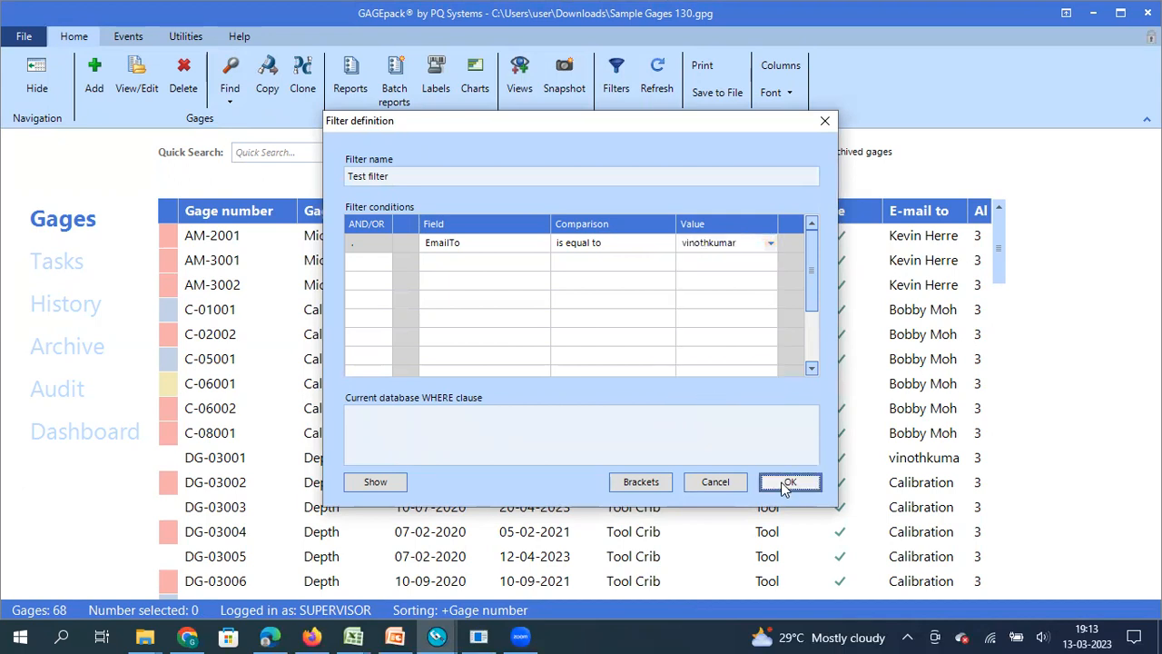
{"action": "left_click", "coordinate": [756, 399]}
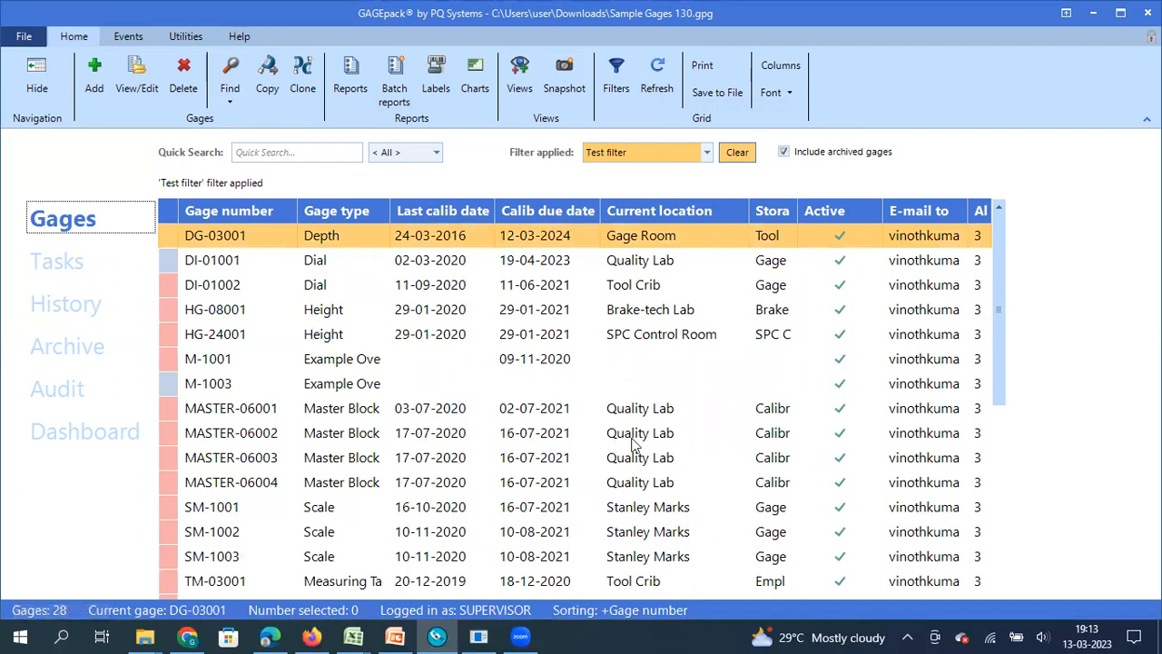
{"action": "double_click", "coordinate": [915, 287]}
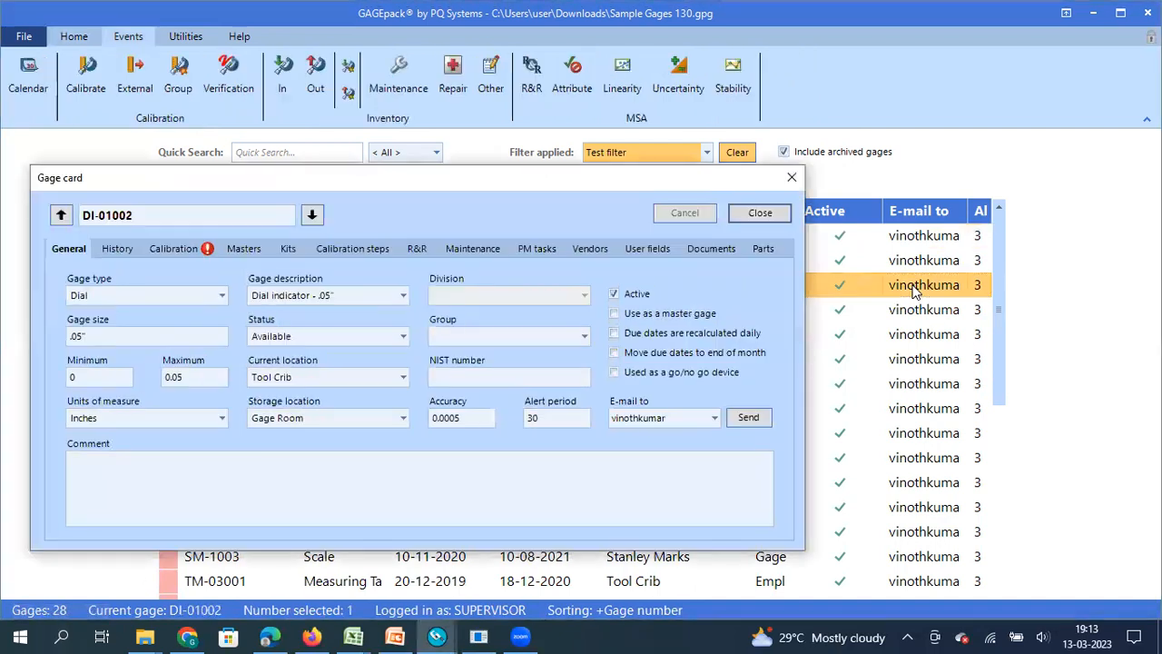
{"action": "left_click", "coordinate": [792, 179]}
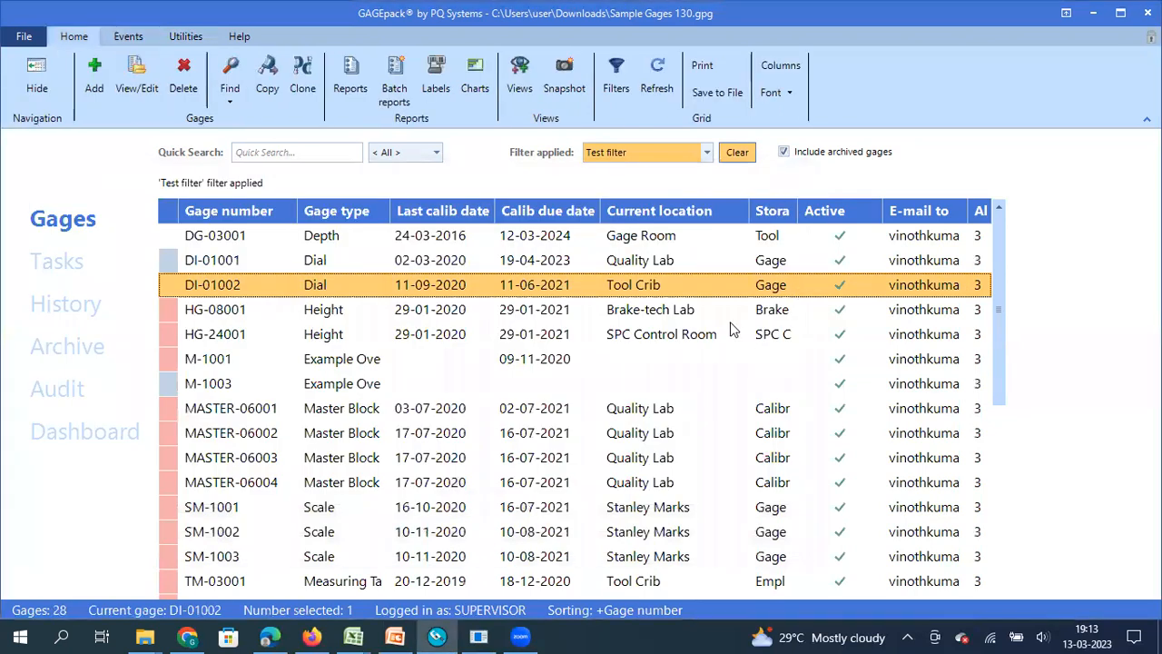